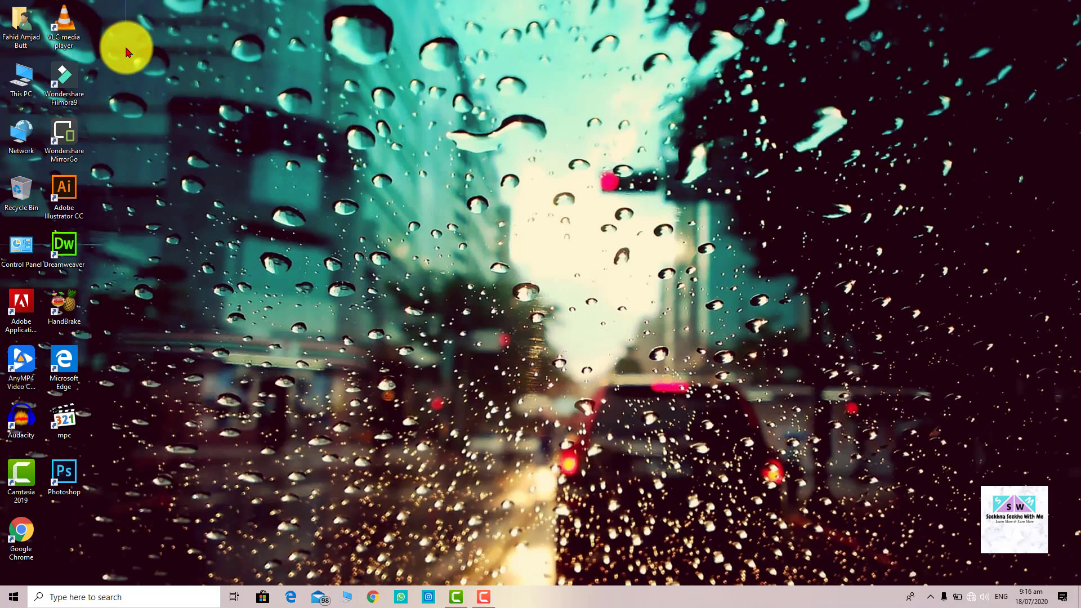
pyautogui.moveTo(128, 52); pyautogui.dragTo(128, 80)
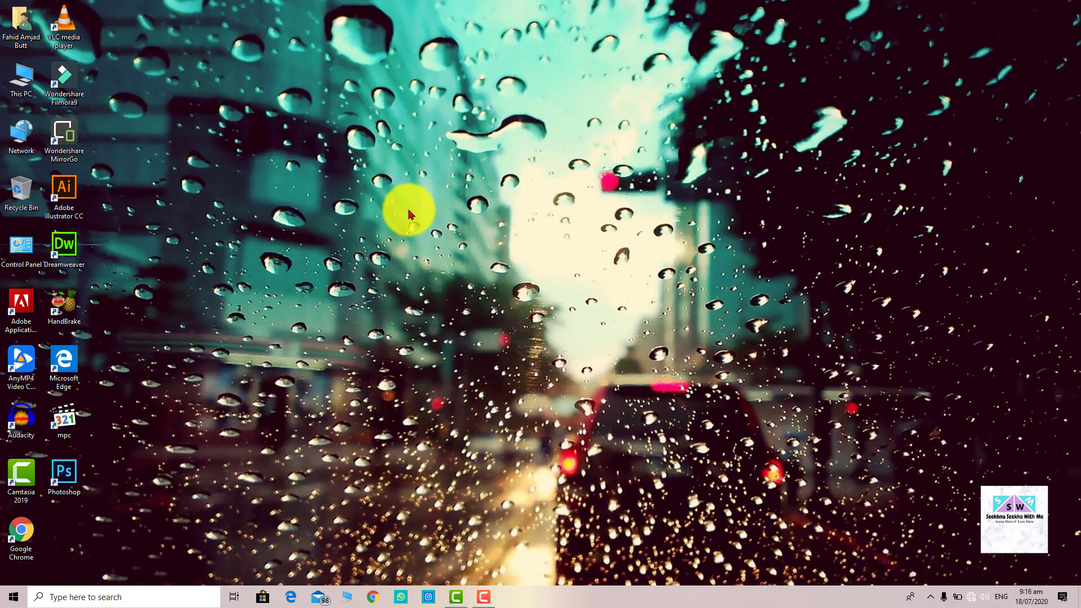
# Open the desktop icon settings from the Themes section of the Windows personalization settings.
pyautogui.rightClick(436, 165)
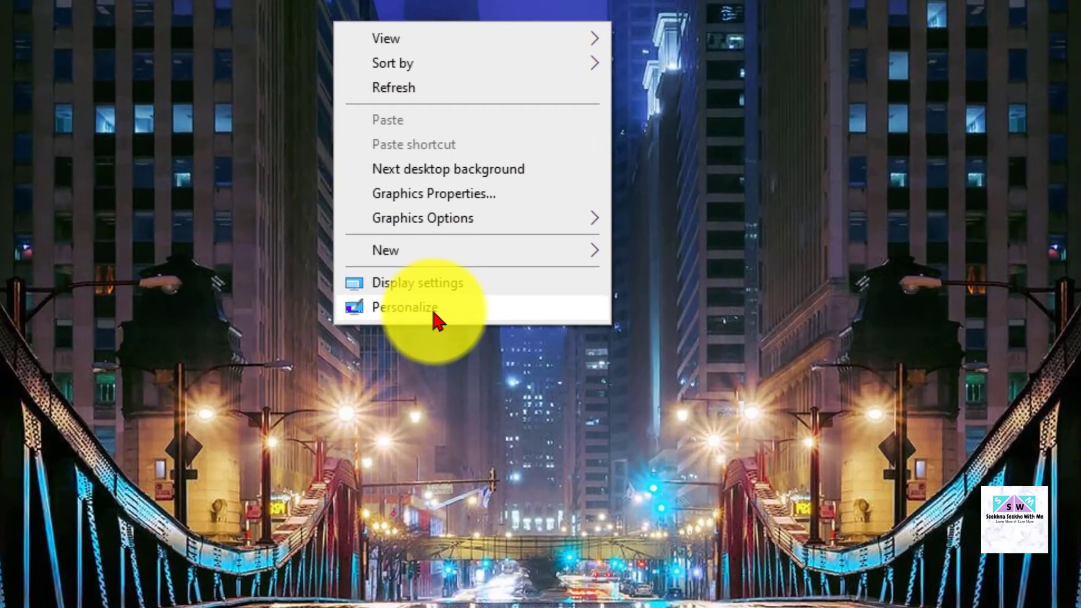
pyautogui.click(467, 310)
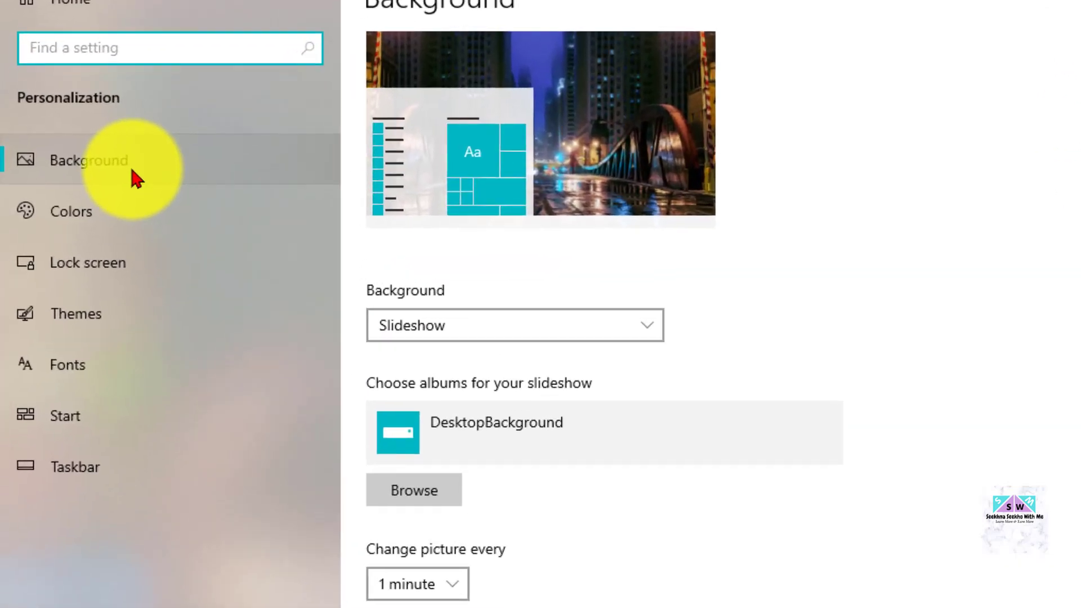
pyautogui.click(116, 328)
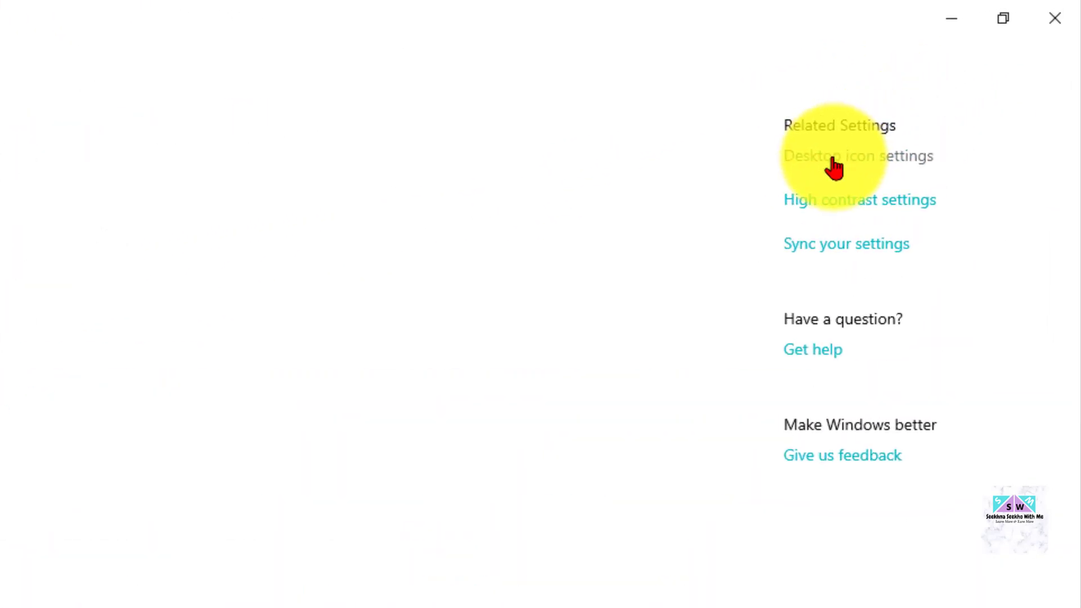
pyautogui.click(835, 160)
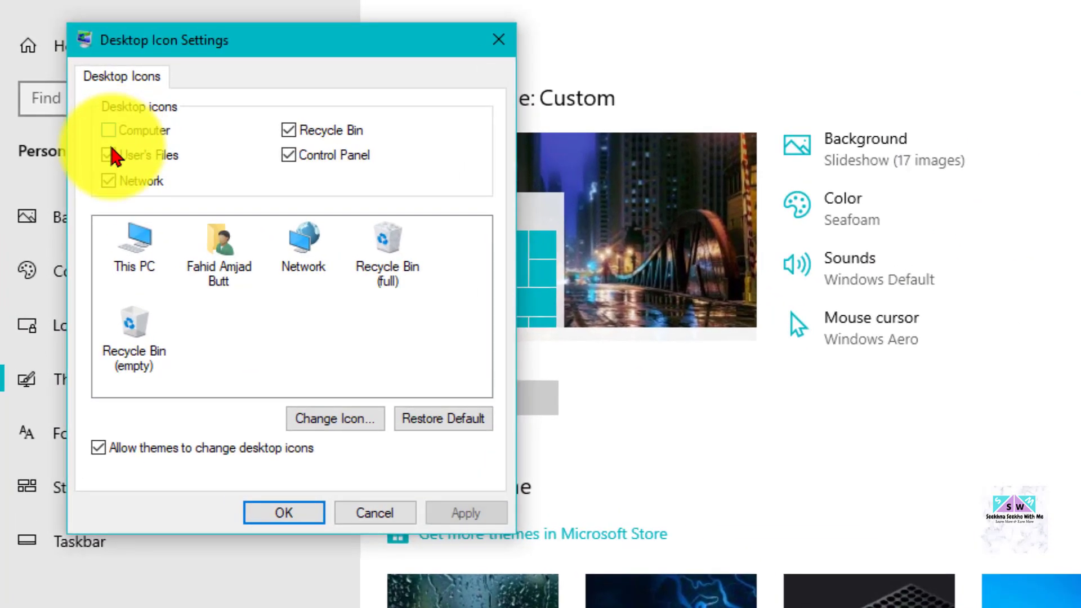
# Hide the Computer, User's Files, Network and Control Panel icons from the desktop and apply the change.
pyautogui.click(101, 115)
pyautogui.click(104, 135)
pyautogui.click(112, 158)
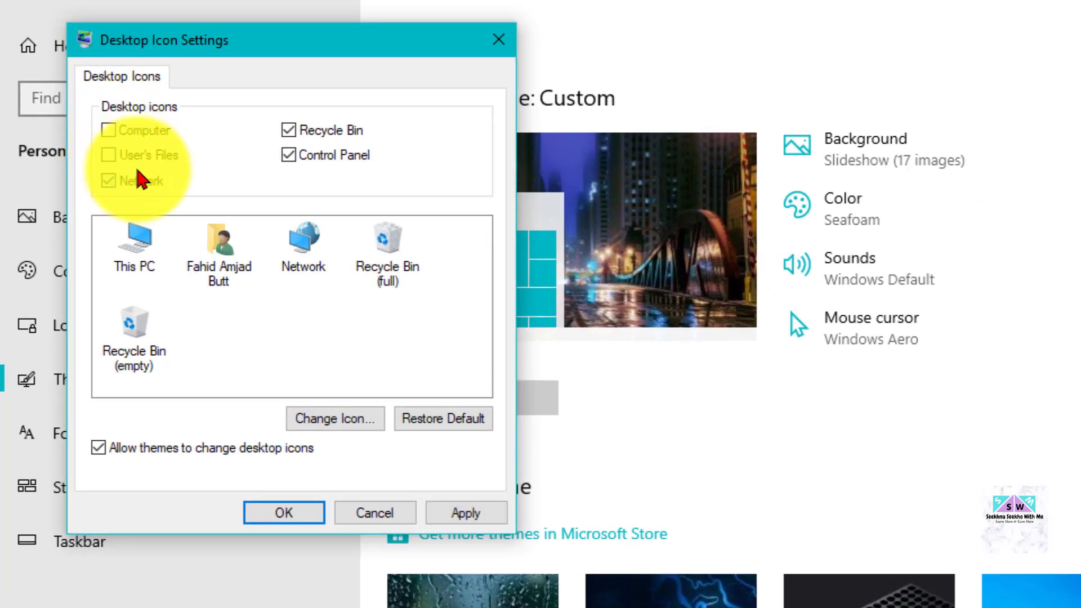
pyautogui.click(304, 160)
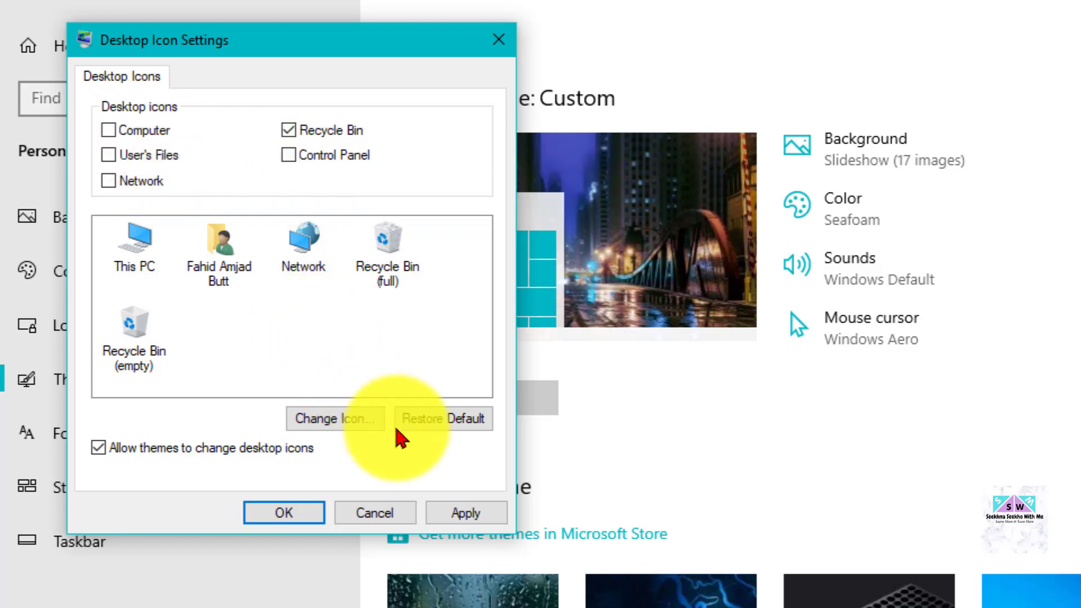
pyautogui.click(471, 517)
pyautogui.click(295, 512)
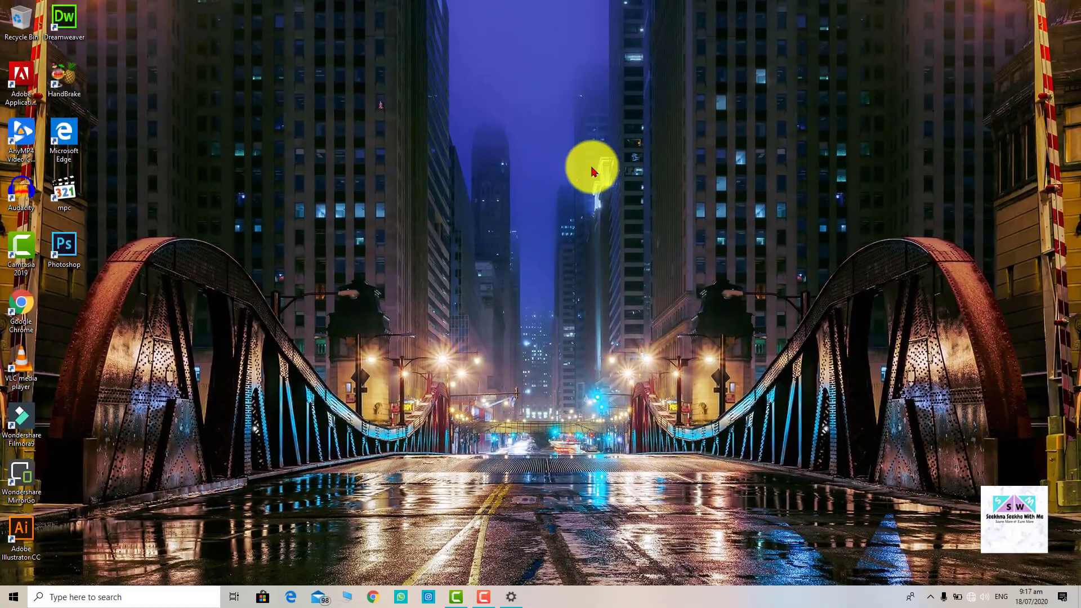
pyautogui.rightClick(367, 108)
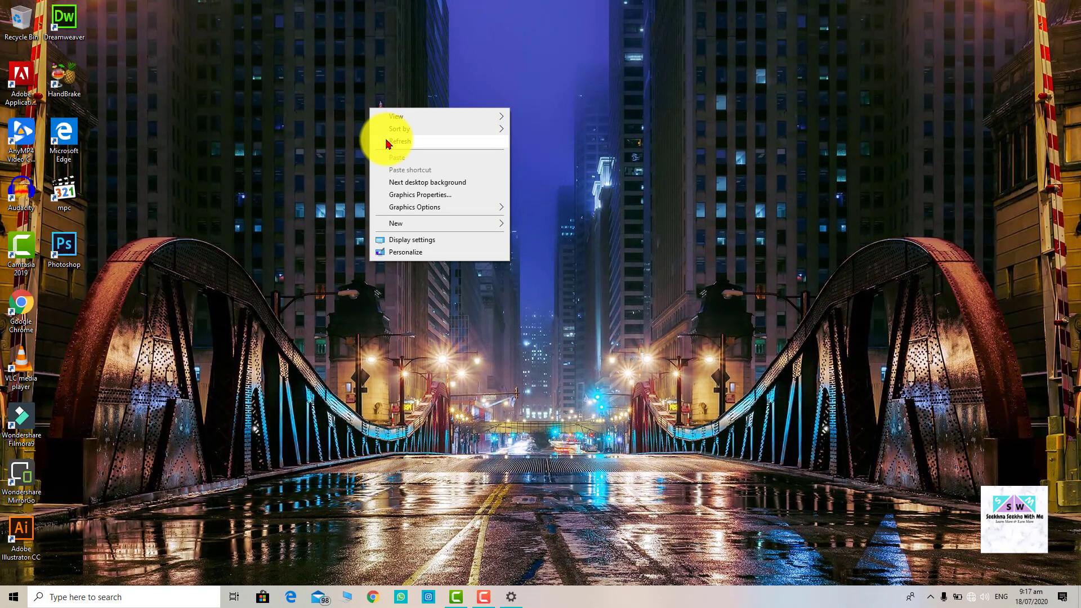
pyautogui.click(318, 133)
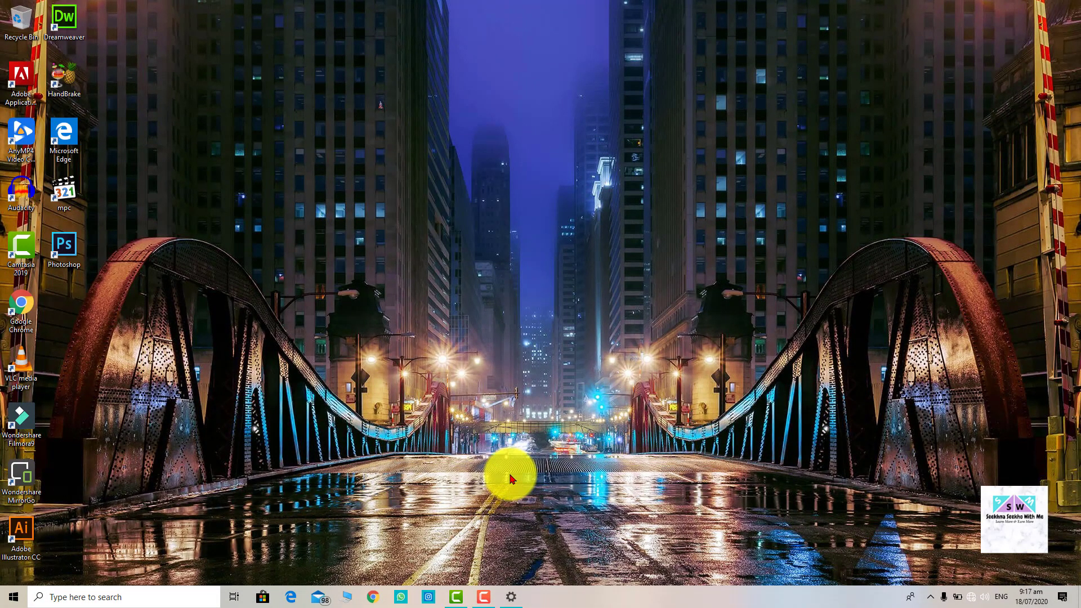
# Show the Computer, User's Files, Network and Control Panel icons on the desktop, viewing the icon choices for This PC without changing its icon.
pyautogui.click(517, 598)
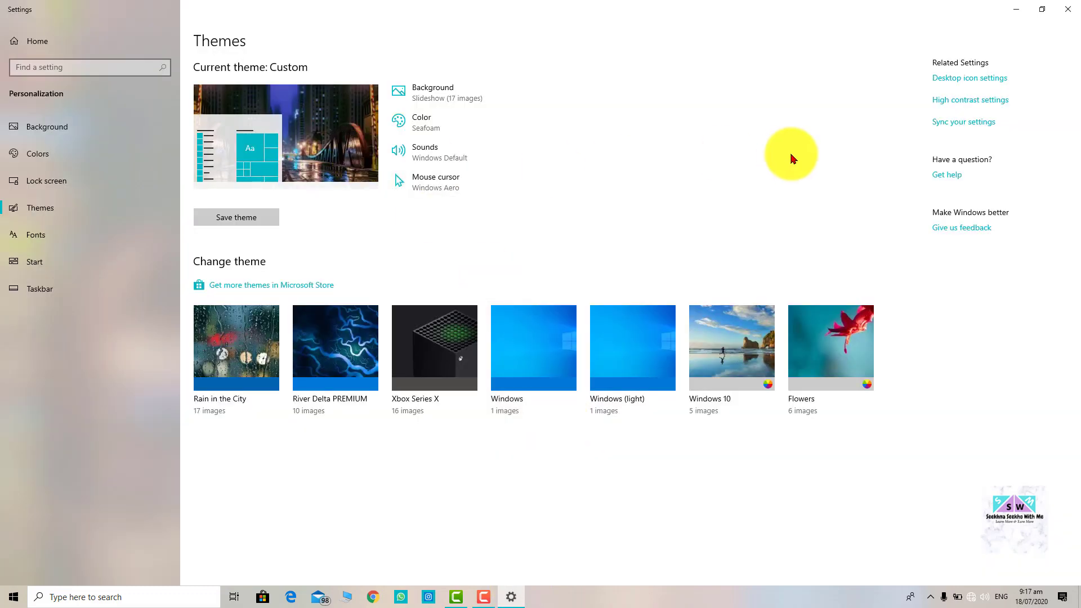
pyautogui.click(949, 83)
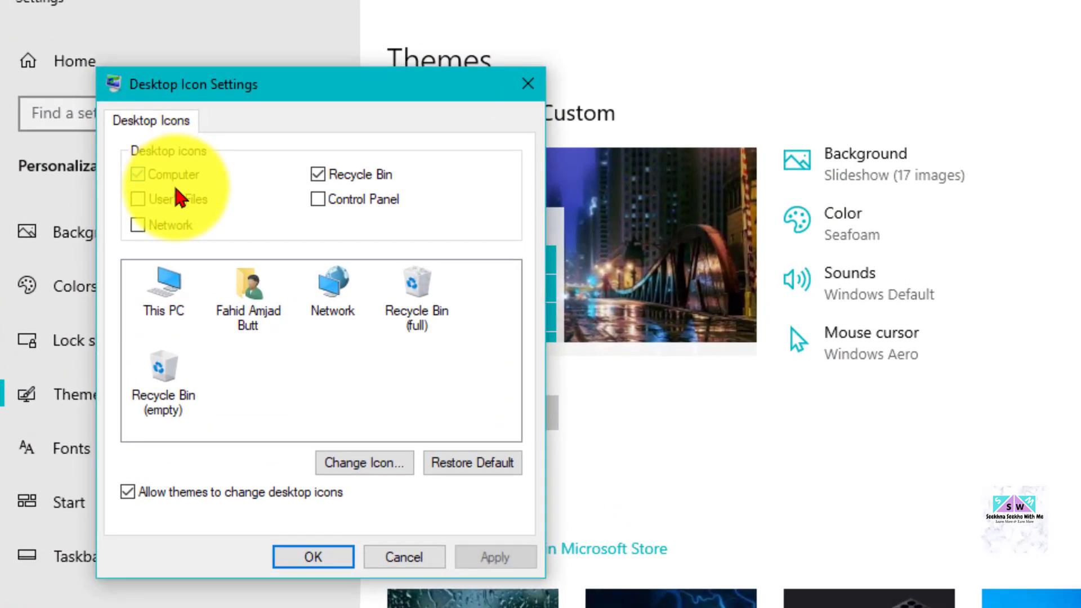
pyautogui.click(179, 199)
pyautogui.click(172, 225)
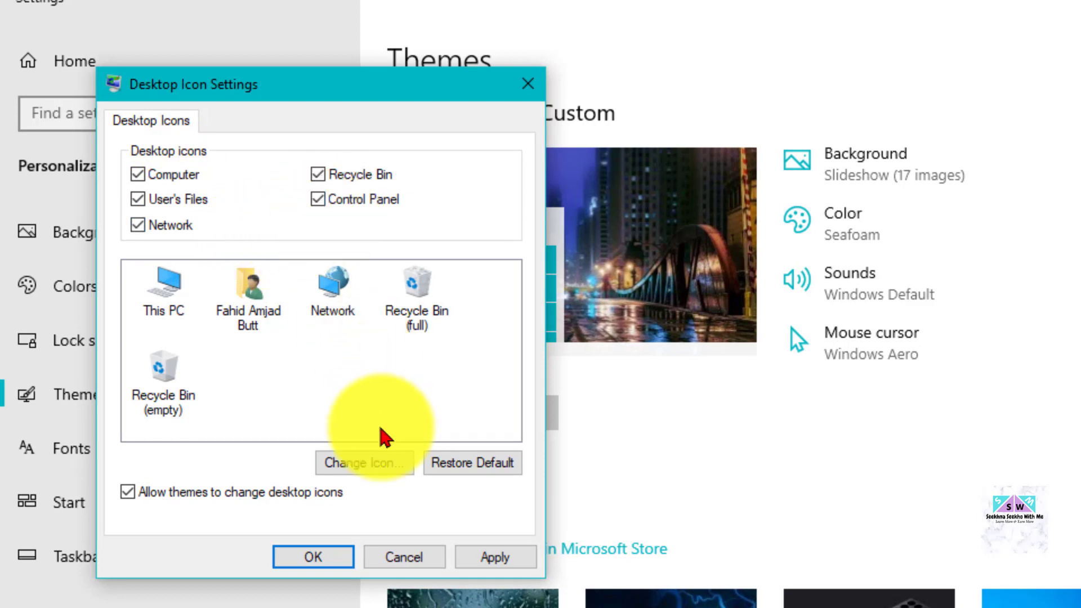
pyautogui.click(368, 462)
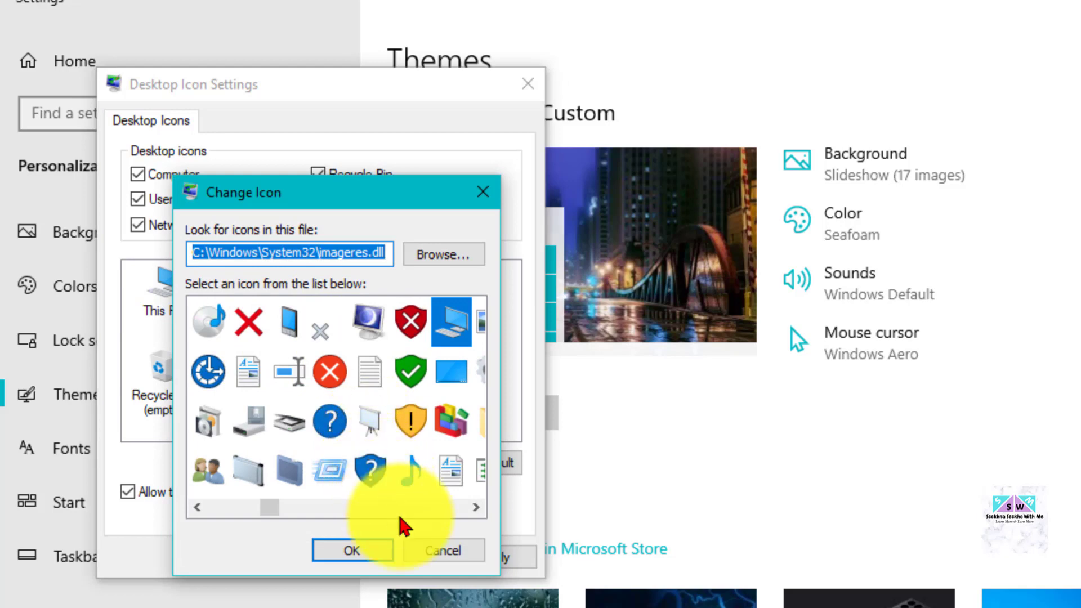
pyautogui.click(436, 556)
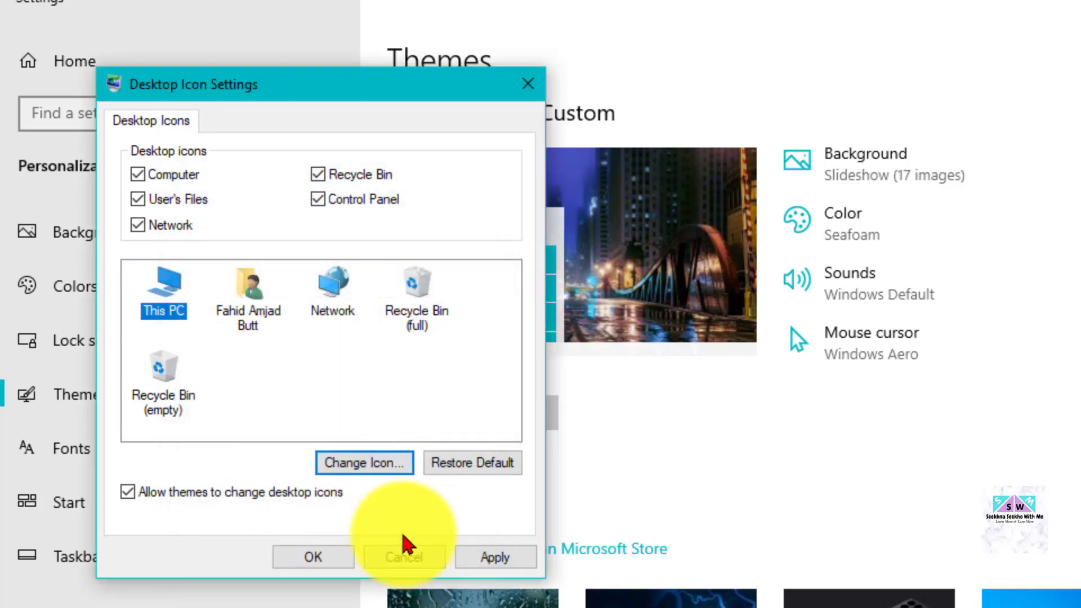
pyautogui.click(321, 557)
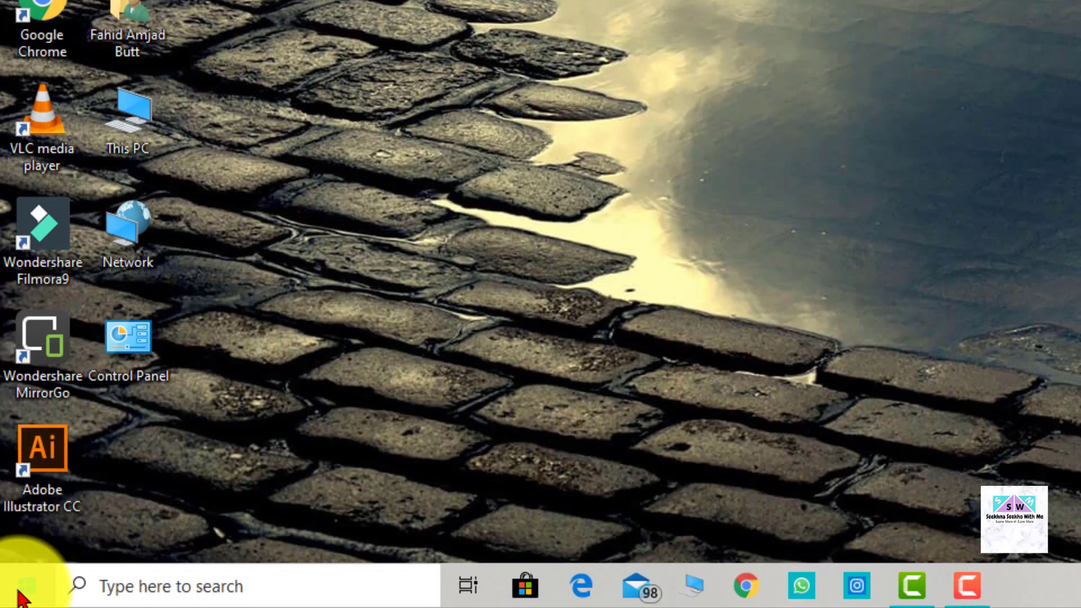
# Browse the list of installed apps, launch Skype from it and close its window.
pyautogui.click(19, 591)
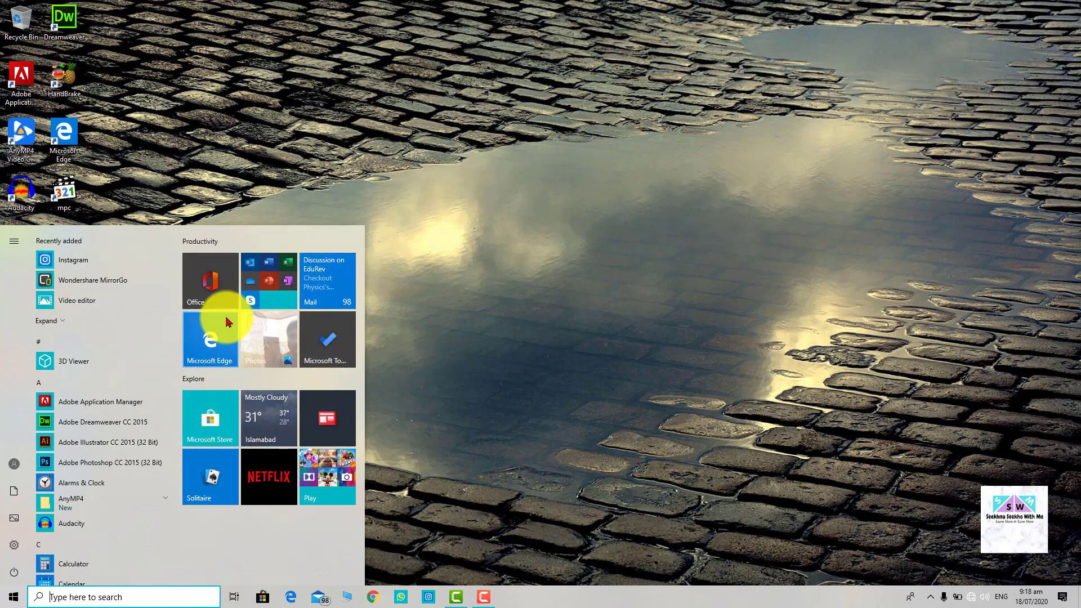
pyautogui.scroll(-15, 127, 403)
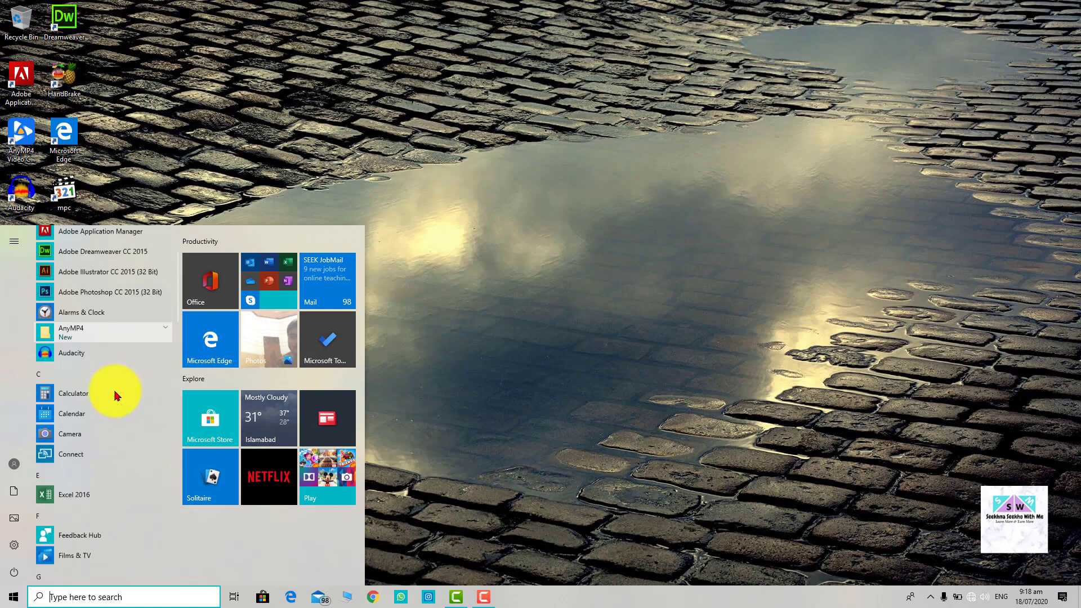
pyautogui.scroll(-10, 115, 395)
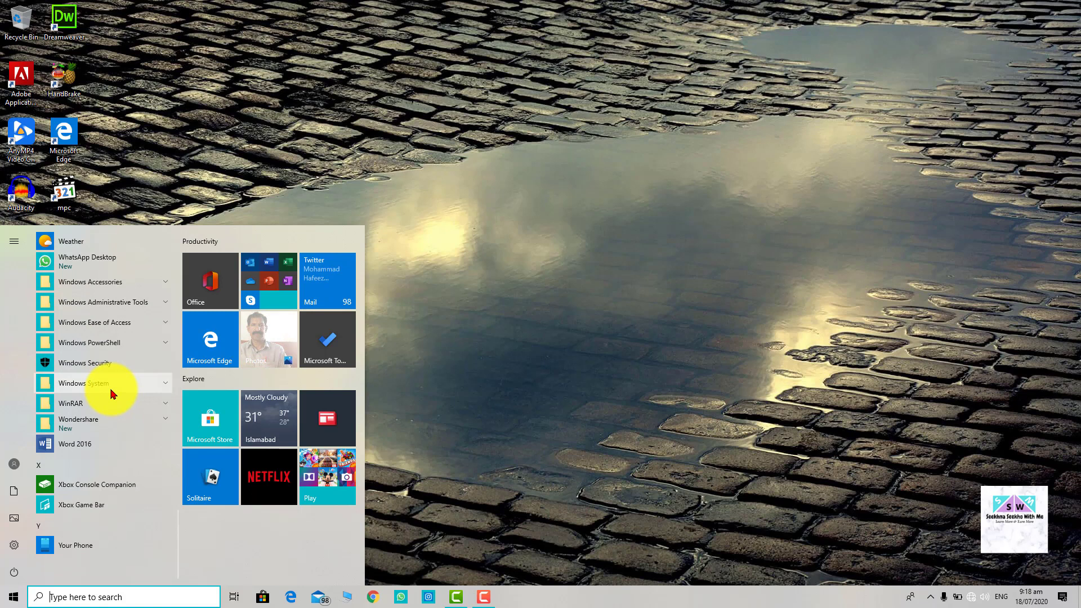
pyautogui.scroll(8, 111, 393)
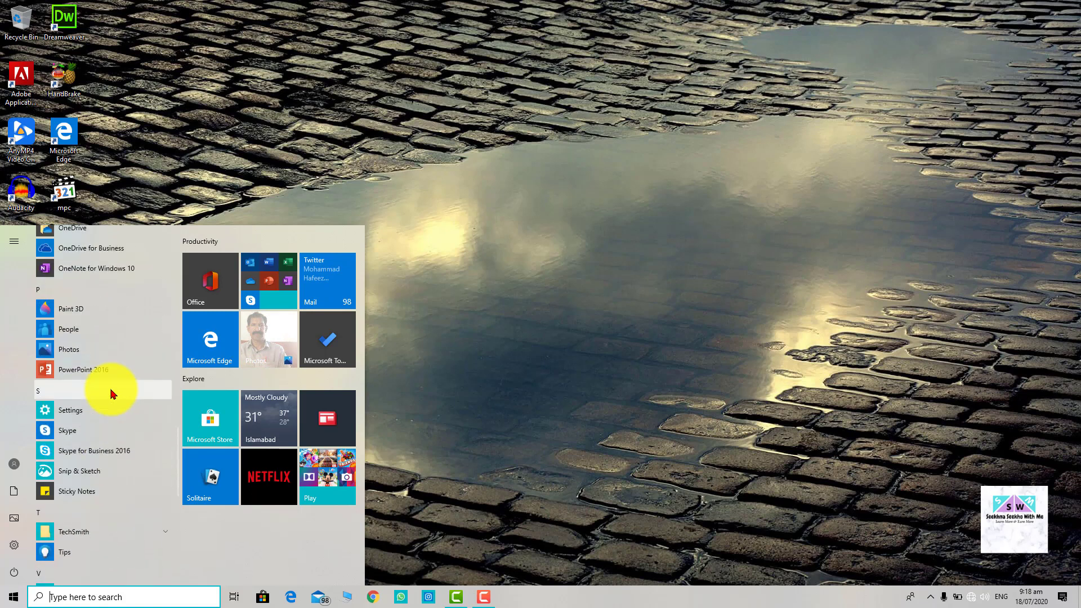
pyautogui.scroll(1, 99, 406)
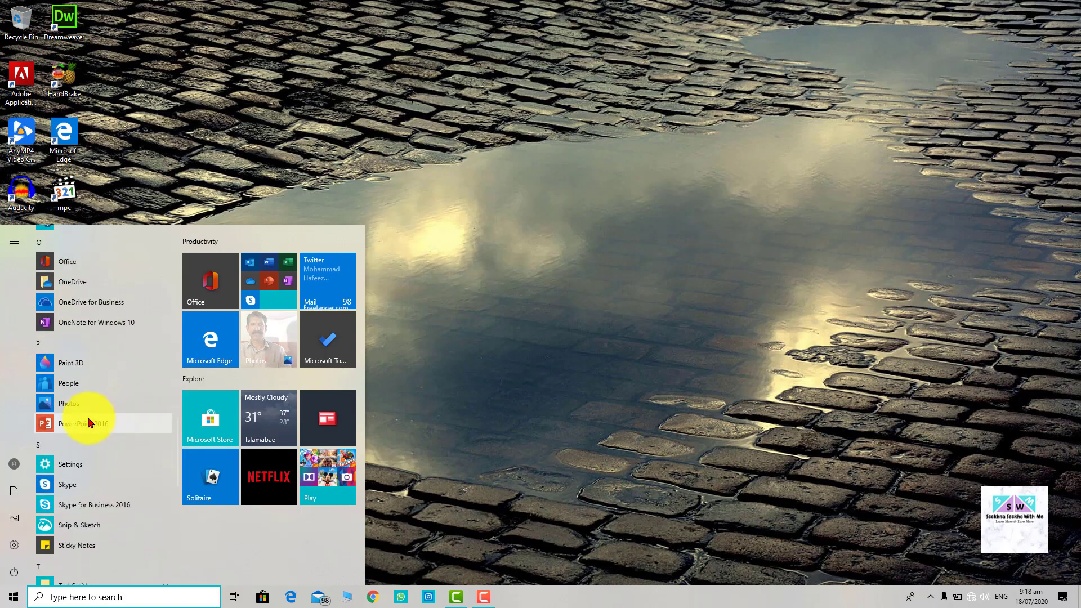
pyautogui.click(71, 490)
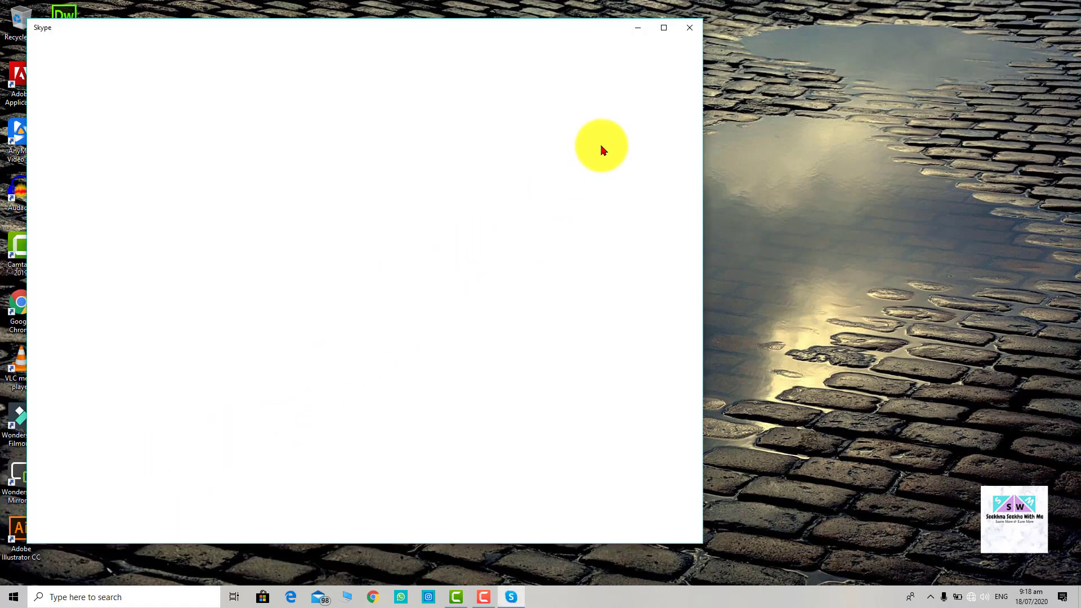
pyautogui.click(689, 29)
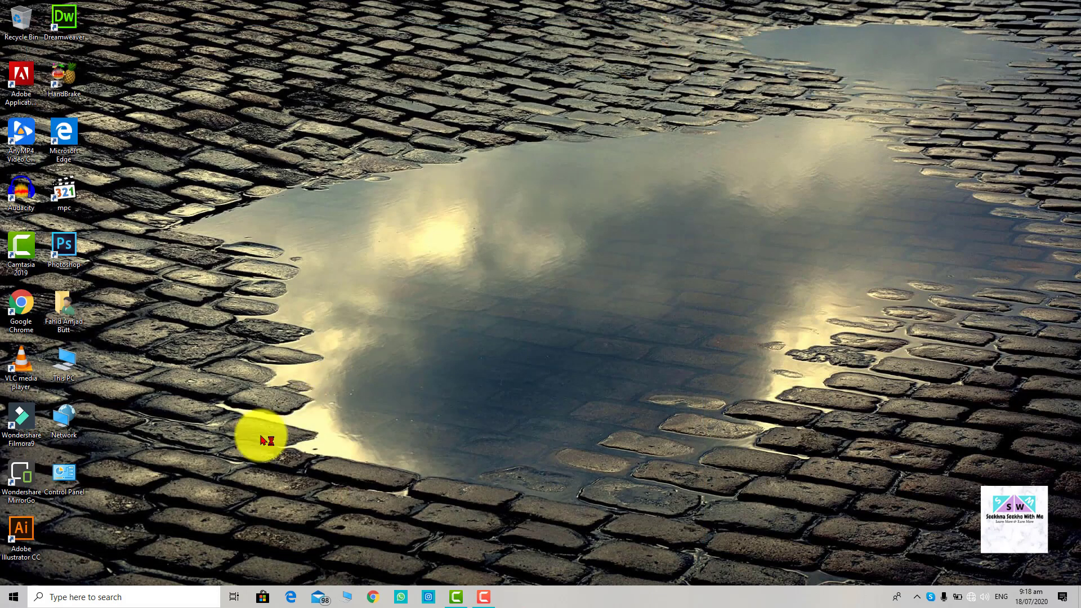
# Search Windows for "skype", open the Skype app from the results and close its window.
pyautogui.click(76, 597)
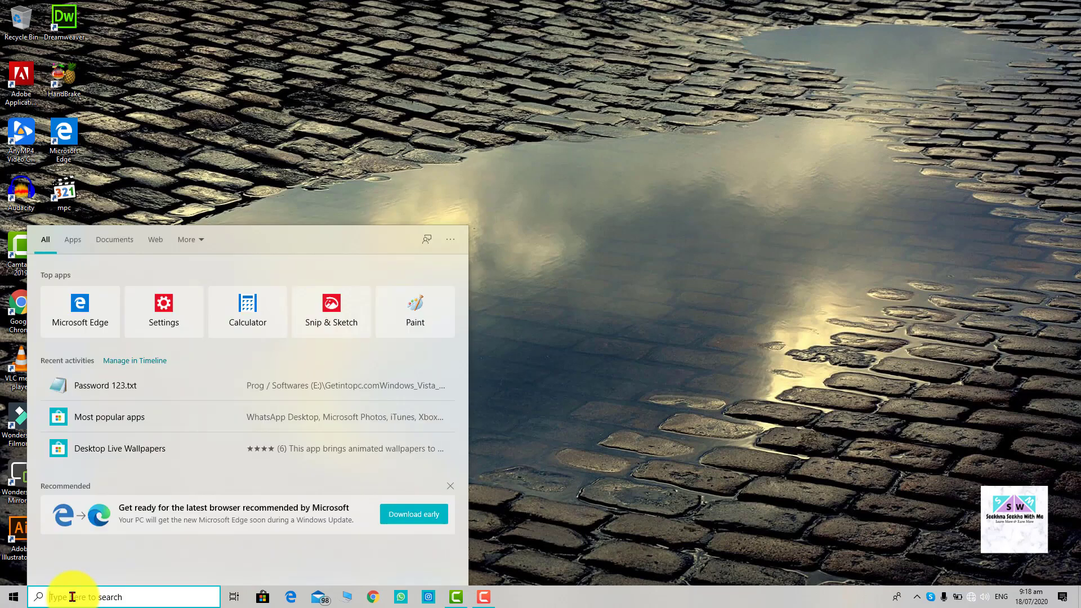
pyautogui.write('skype')
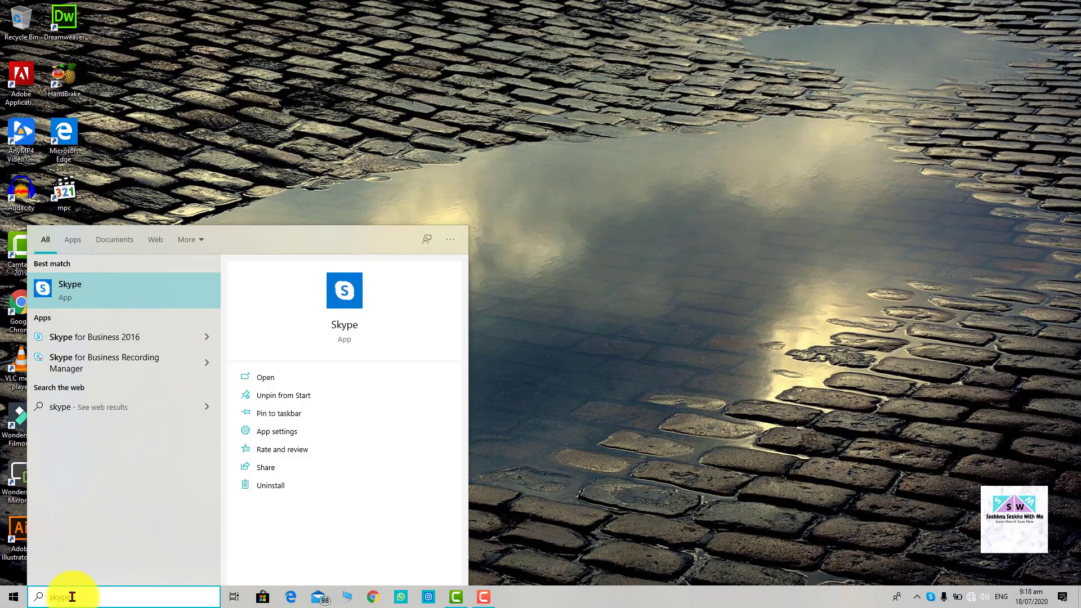
pyautogui.click(262, 378)
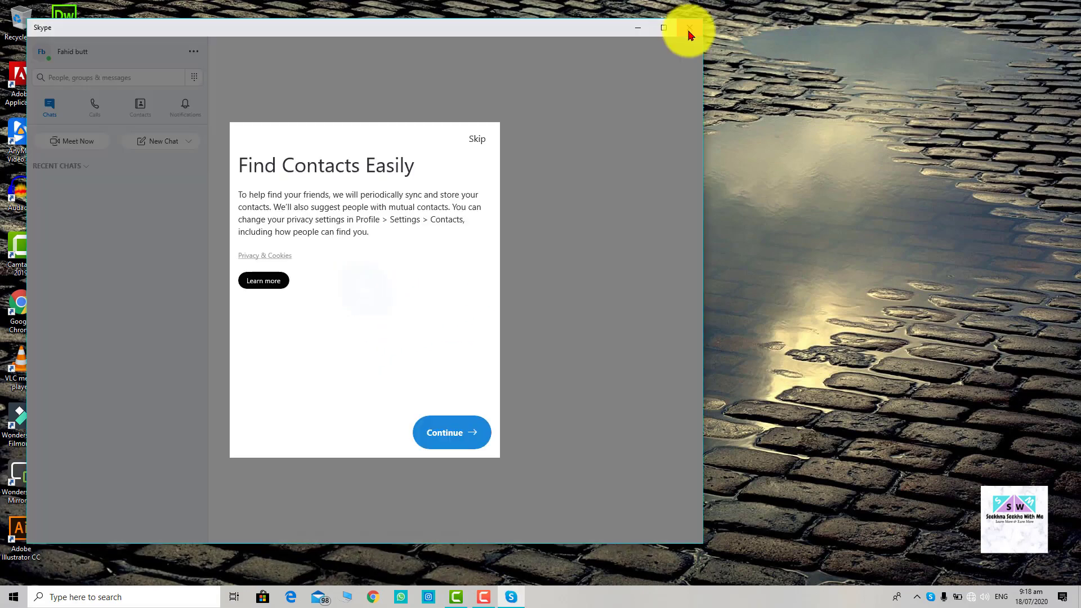
pyautogui.click(690, 28)
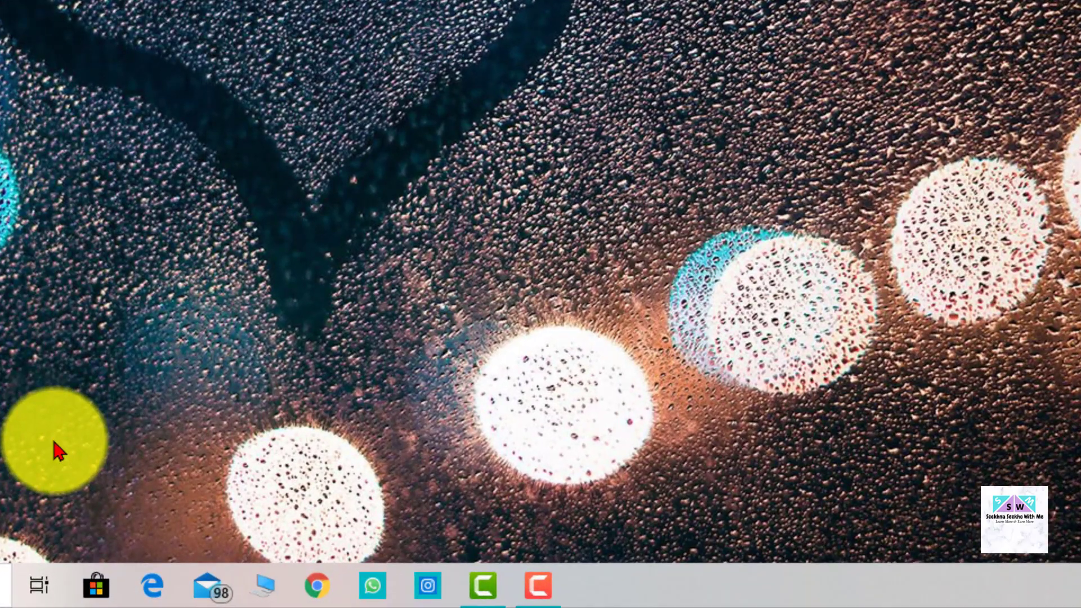
pyautogui.moveTo(232, 520); pyautogui.dragTo(336, 588)
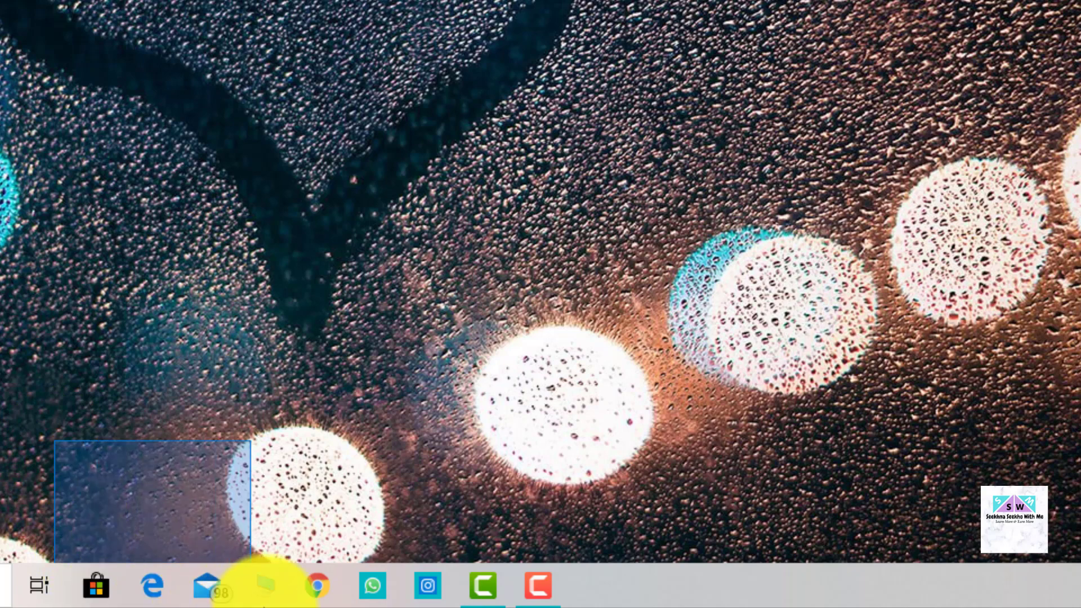
pyautogui.moveTo(251, 589); pyautogui.dragTo(583, 588)
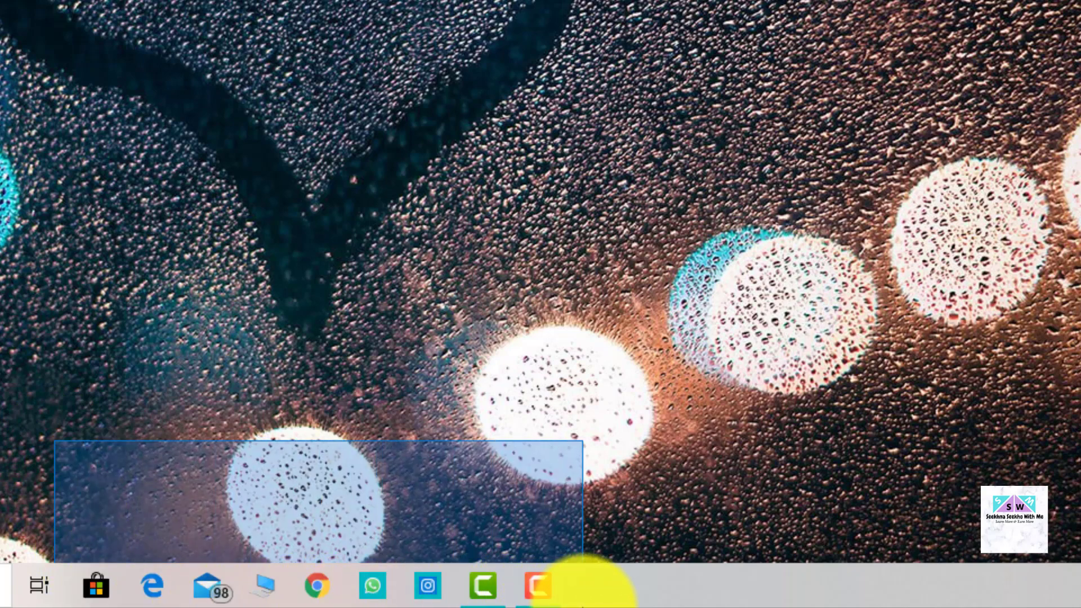
pyautogui.moveTo(583, 588); pyautogui.dragTo(590, 580)
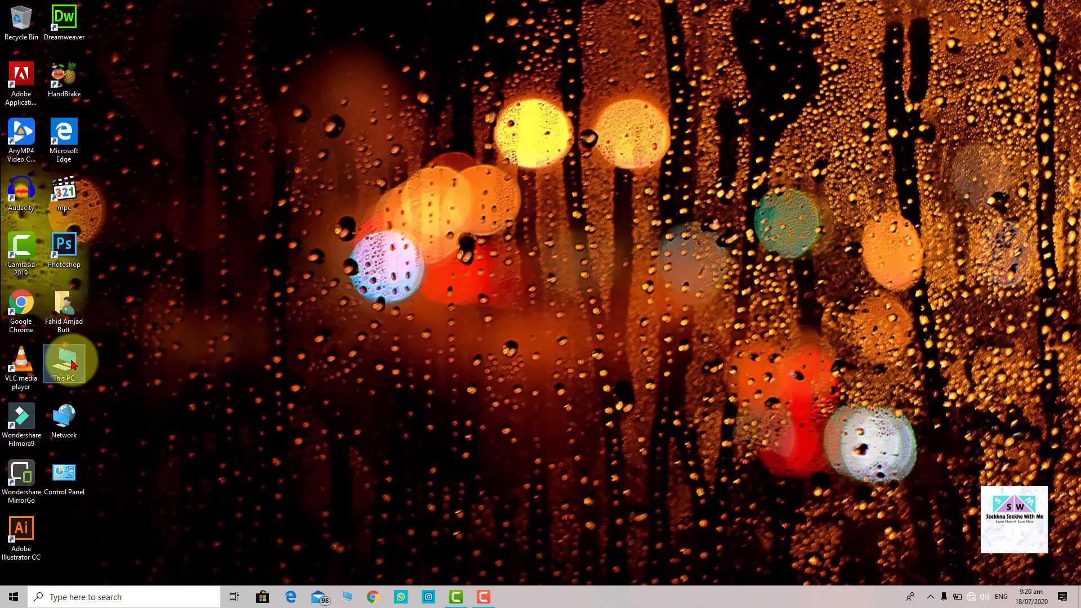
# Open This PC from the desktop, select all the devices and drives, and check the free space on Local Disk (C:).
pyautogui.rightClick(75, 366)
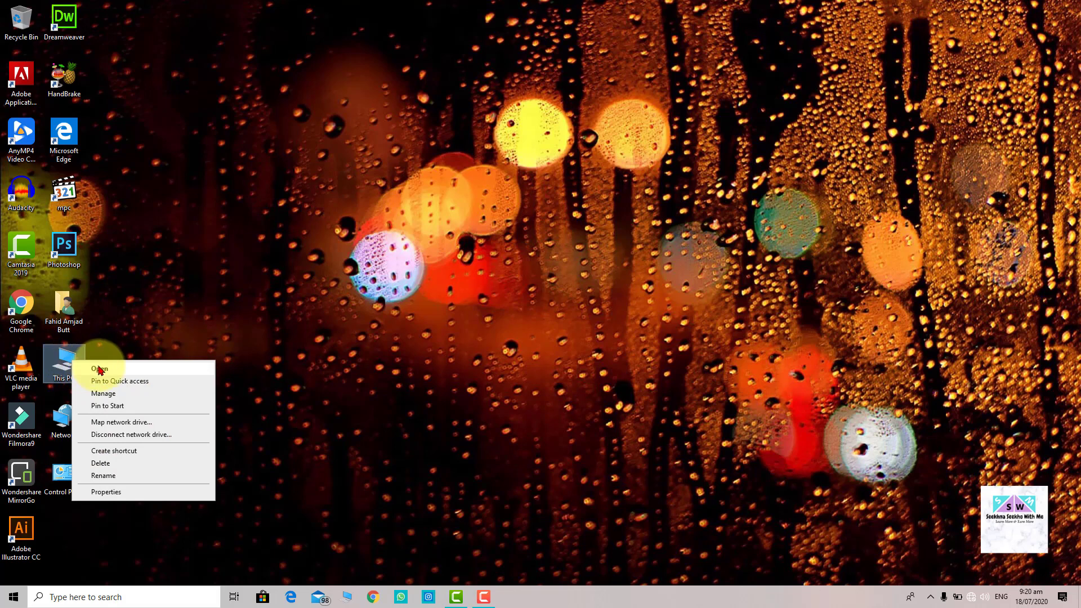
pyautogui.click(156, 369)
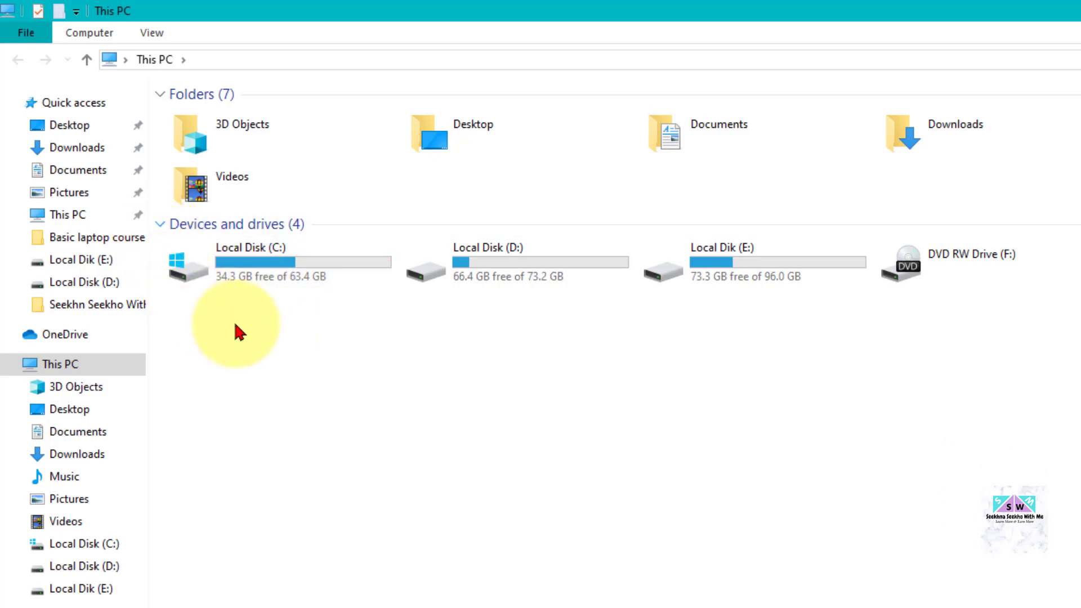
pyautogui.click(972, 278)
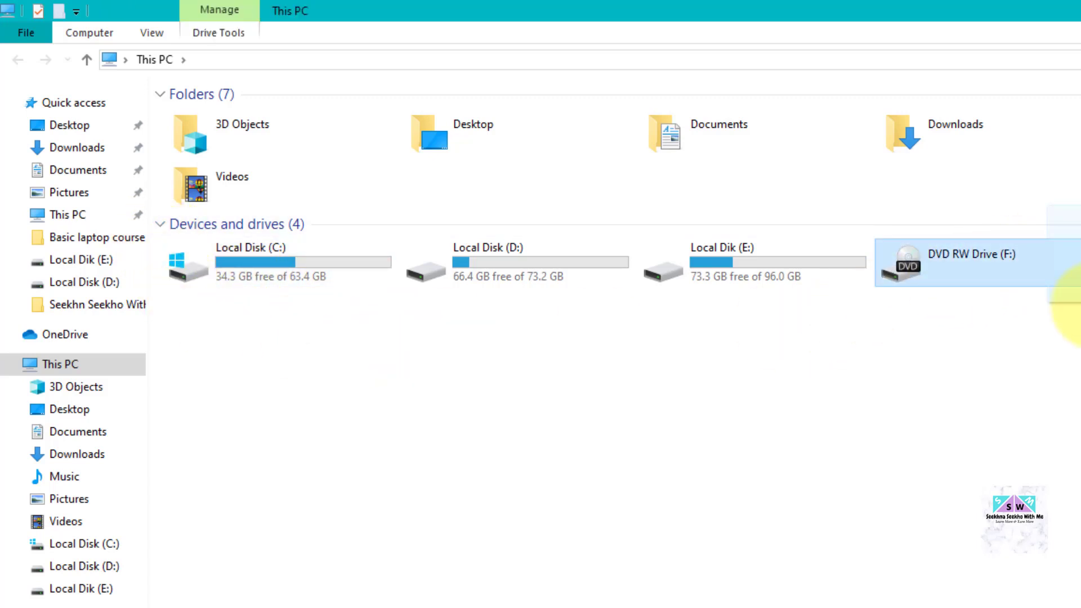
pyautogui.moveTo(1078, 240); pyautogui.dragTo(194, 400)
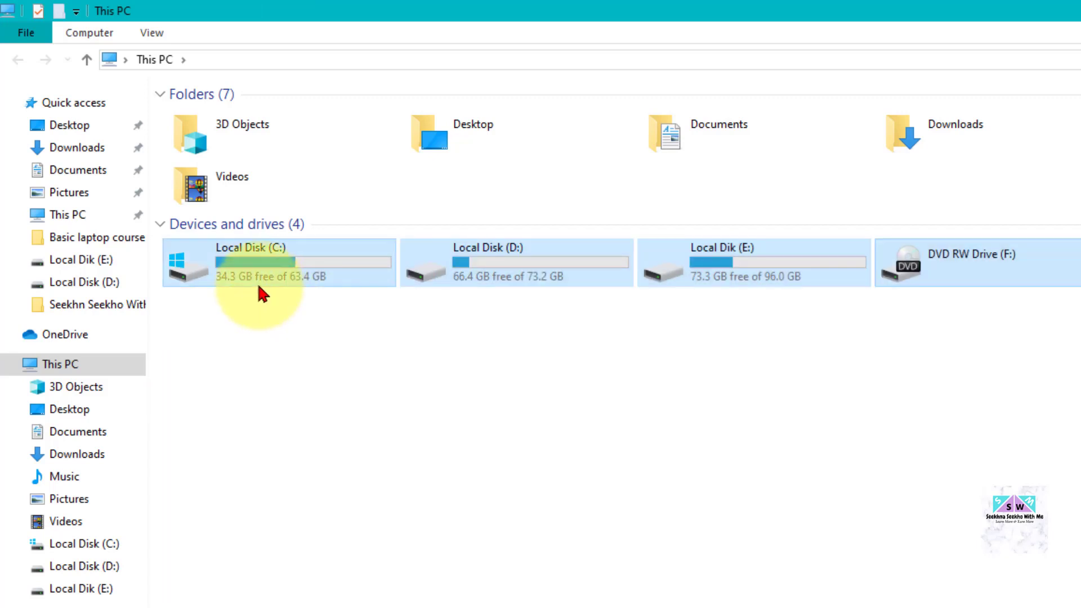
pyautogui.moveTo(257, 280)
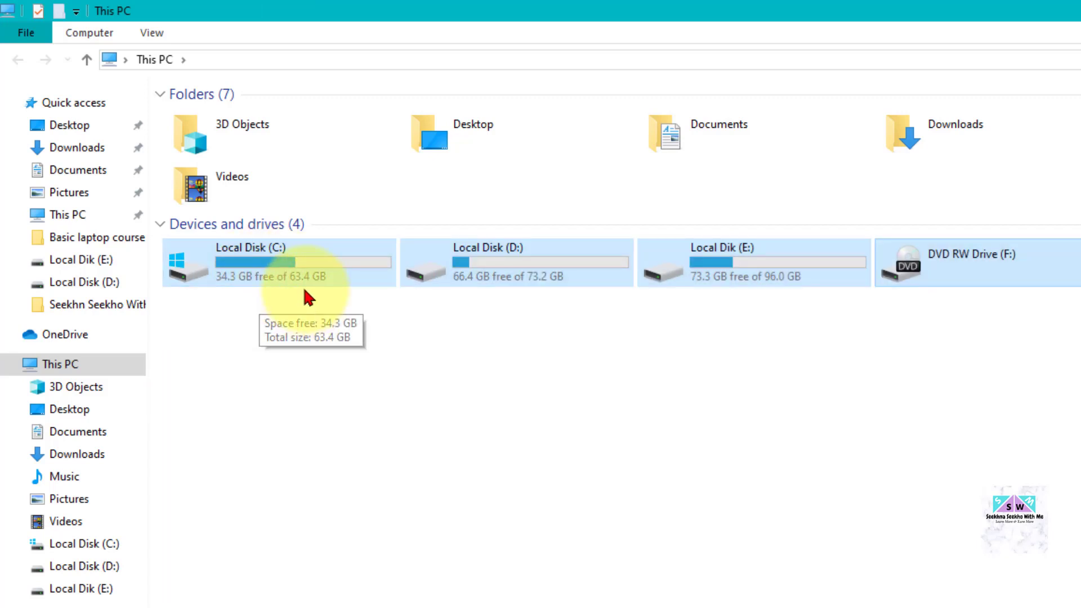
# Clear the drive selection in This PC and check the free space and total size of drives D: and E:.
pyautogui.moveTo(305, 293)
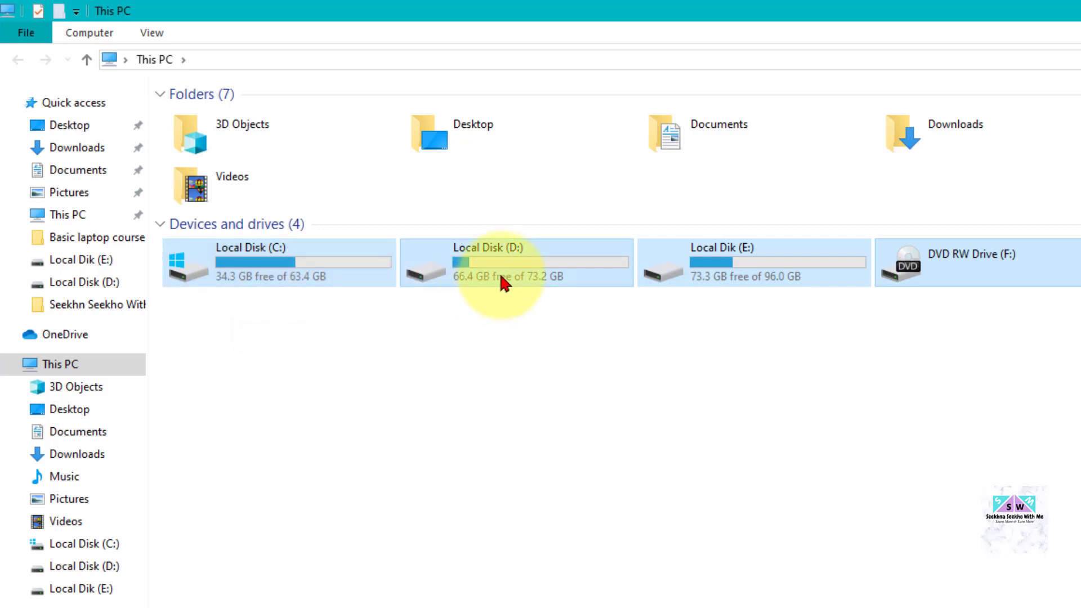
pyautogui.moveTo(741, 278)
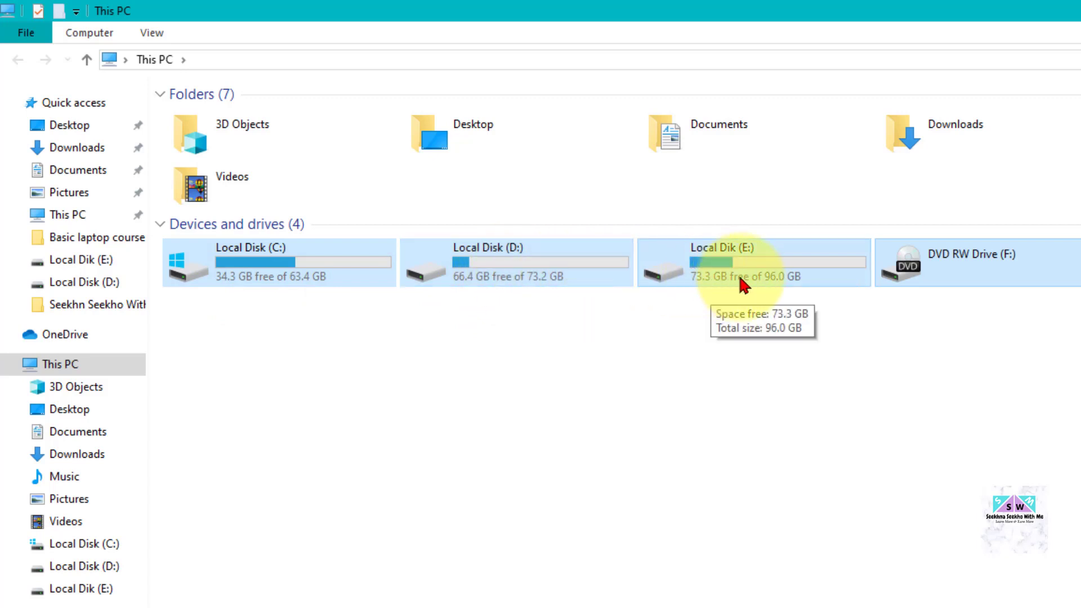
pyautogui.click(627, 376)
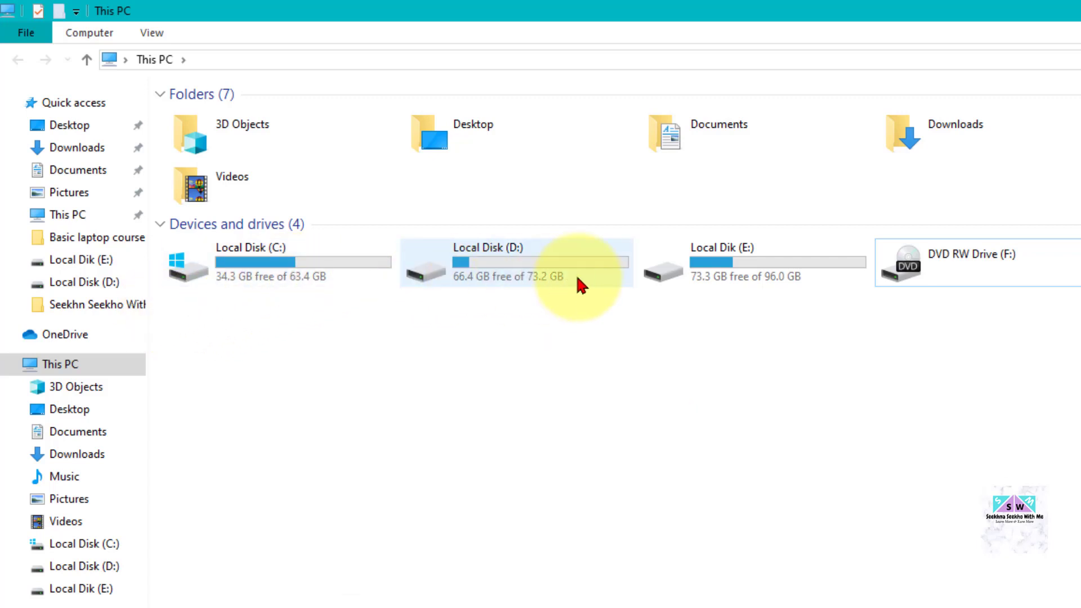
pyautogui.moveTo(729, 280)
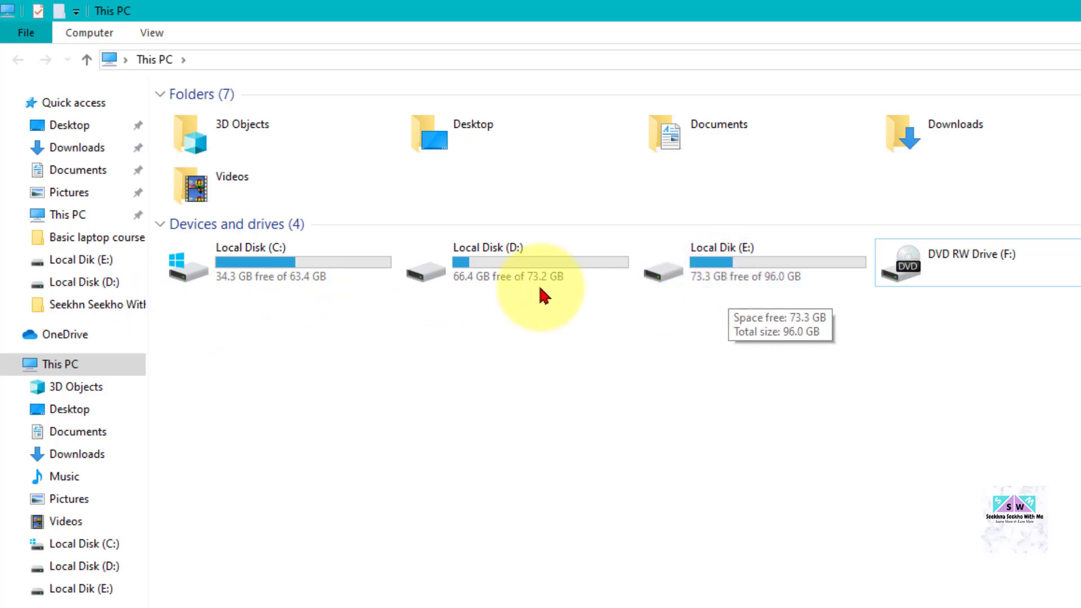
pyautogui.moveTo(491, 279)
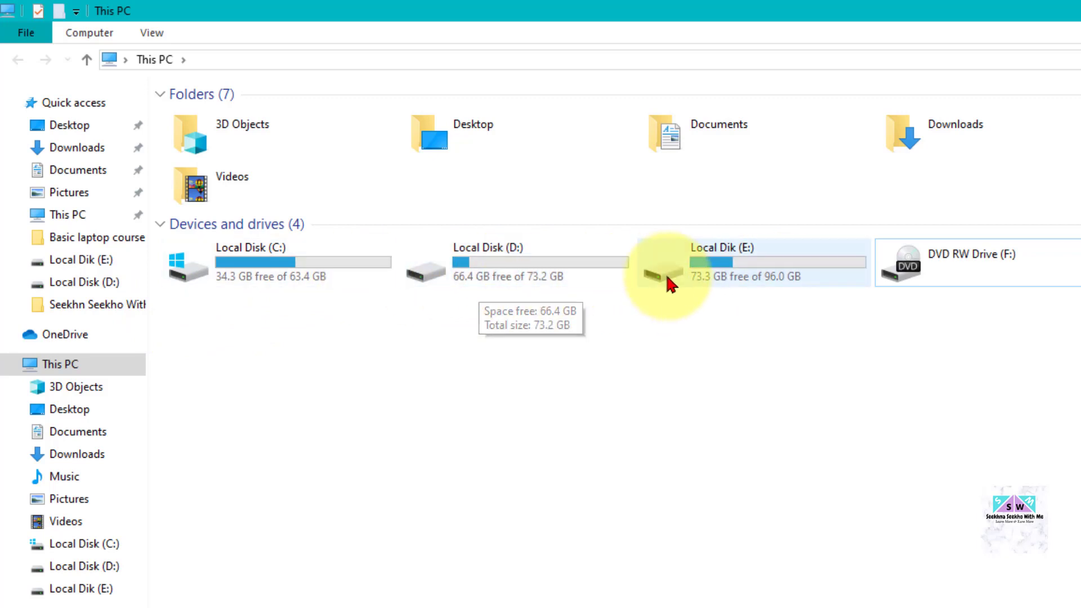
pyautogui.click(983, 283)
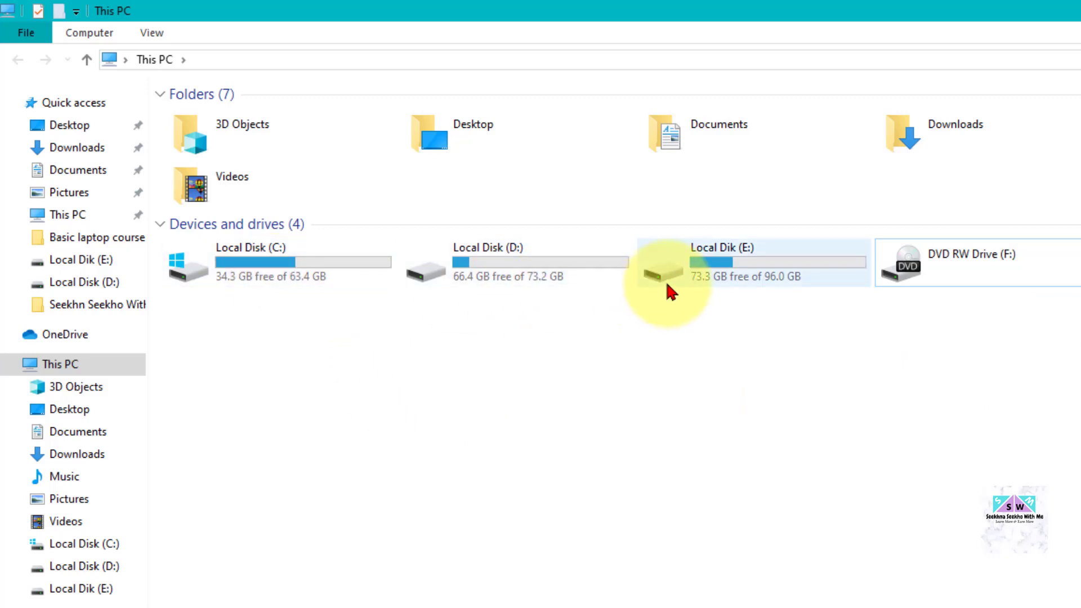
# View the folders inside Local Disk (C:), return to This PC and look through the commands available for that drive.
pyautogui.doubleClick(305, 274)
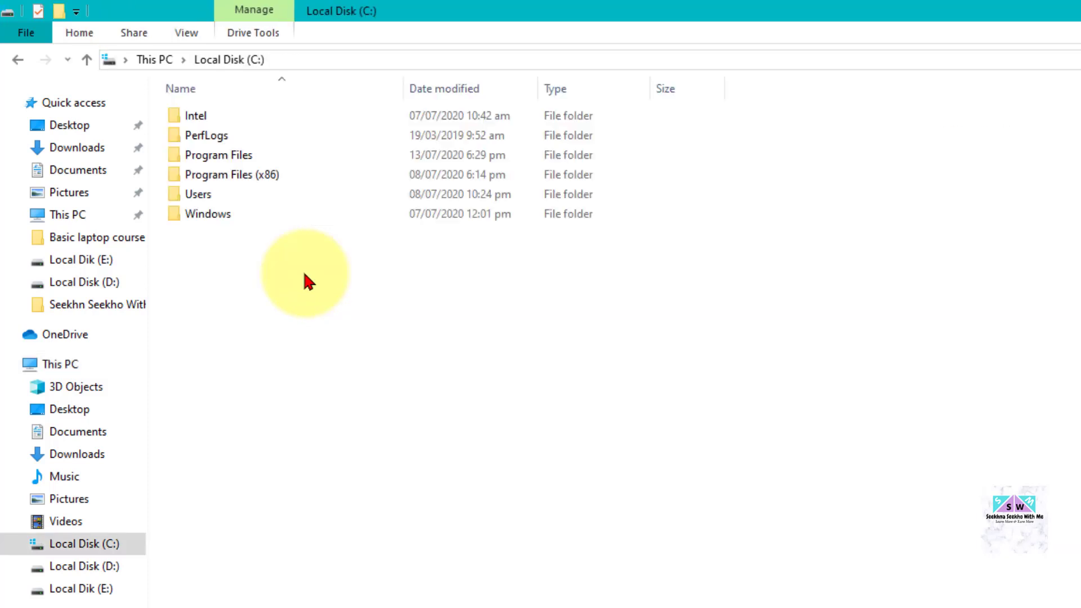
pyautogui.click(18, 59)
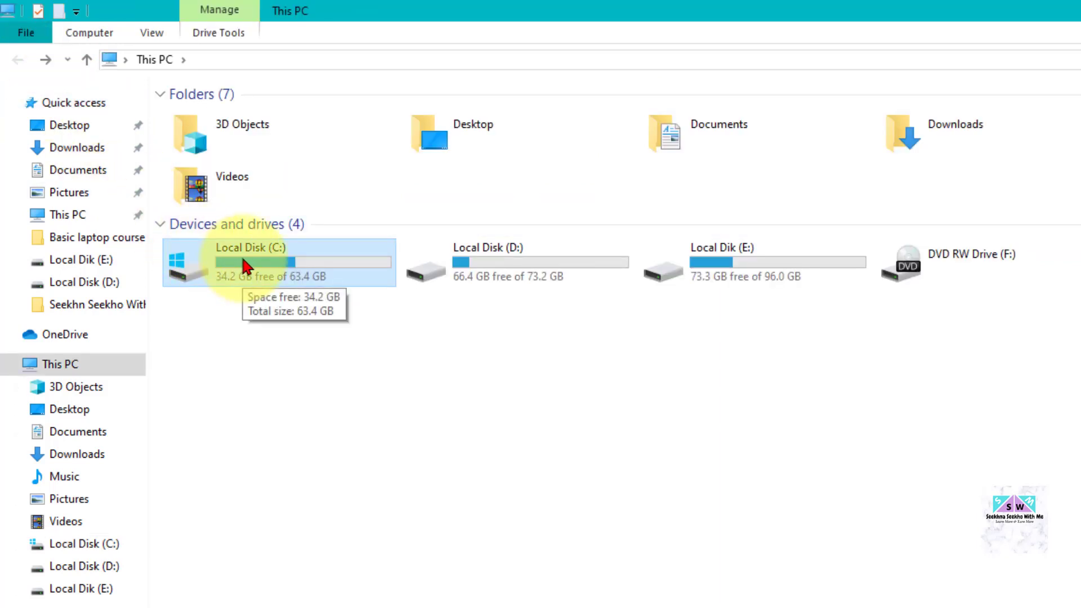
pyautogui.rightClick(246, 266)
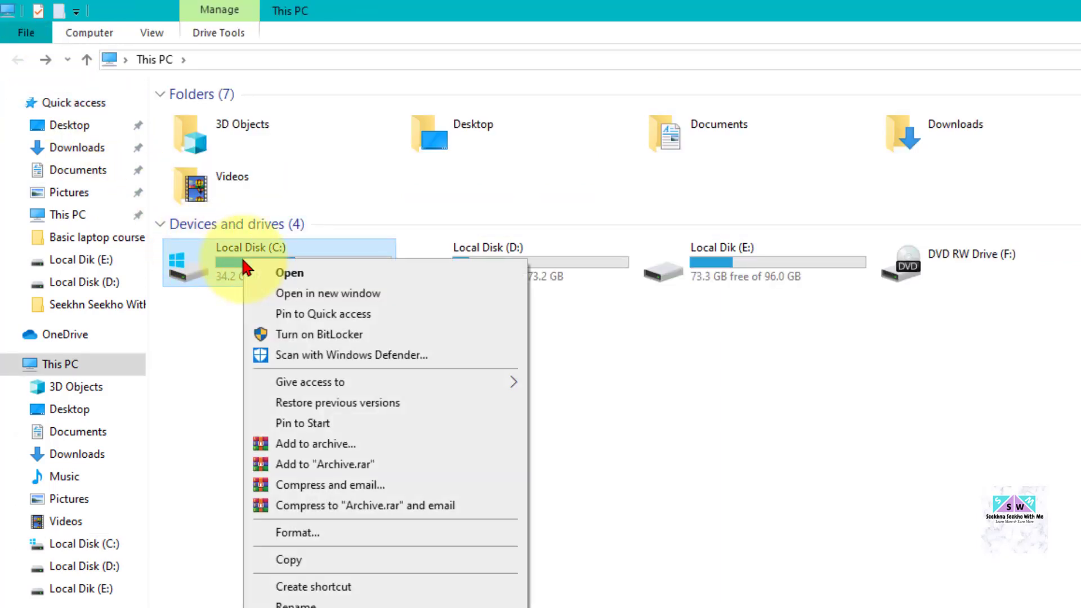
pyautogui.click(209, 346)
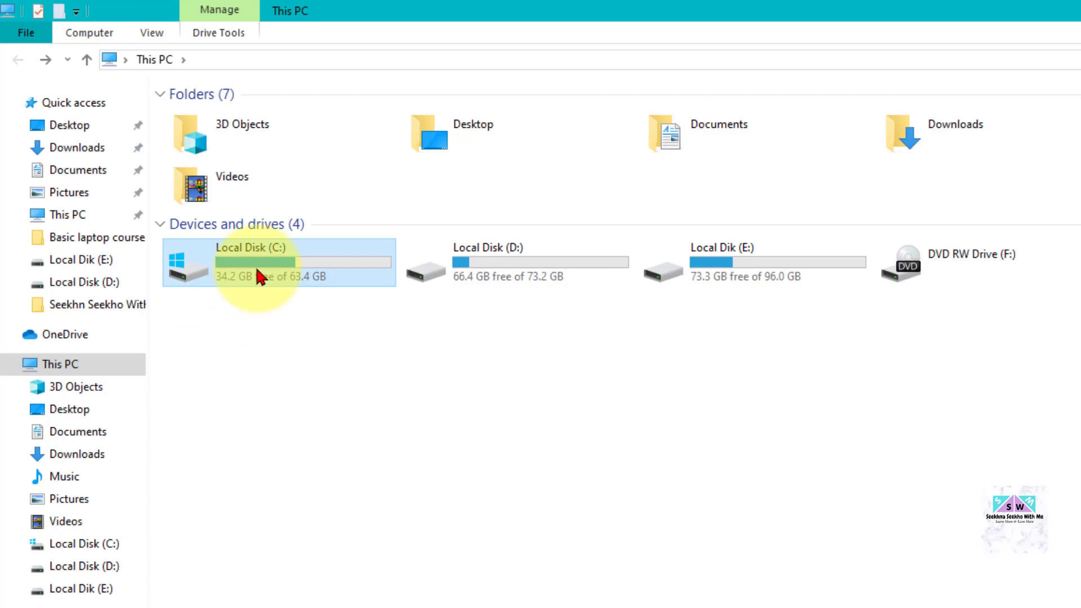
# Rename the C: drive as "Windows", granting administrator permission for the change.
pyautogui.rightClick(256, 270)
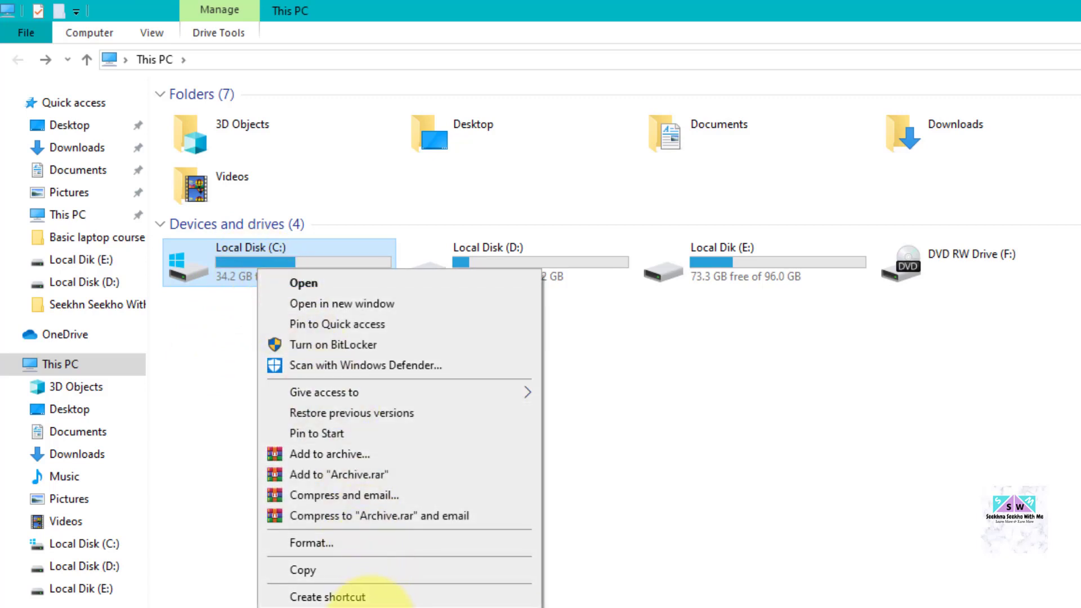
pyautogui.click(369, 602)
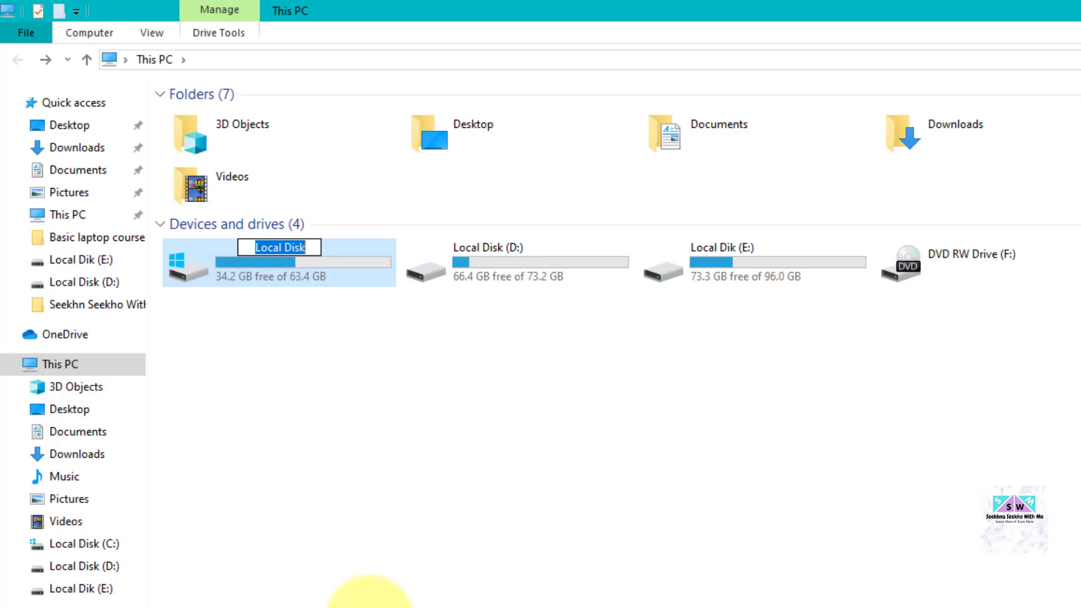
pyautogui.press('BackSpace')
pyautogui.write('W')
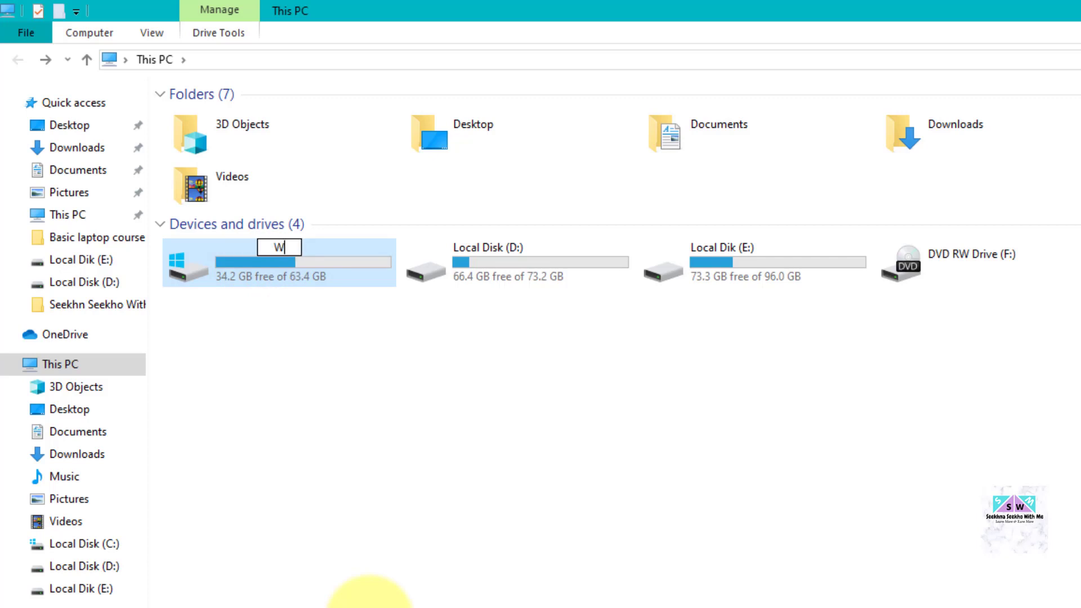
pyautogui.write('indow')
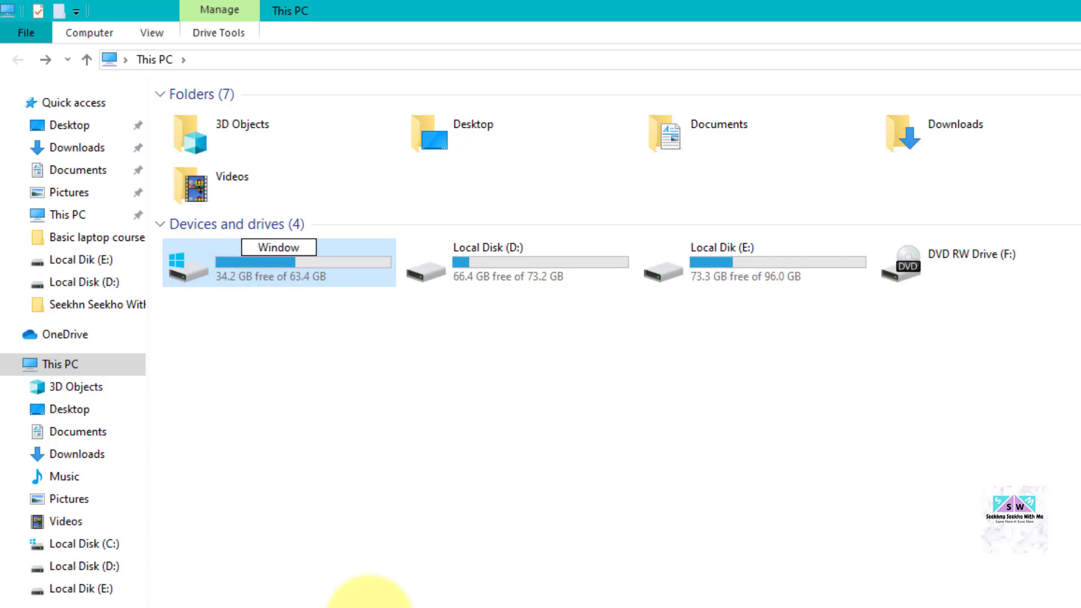
pyautogui.write('s')
pyautogui.press('Return')
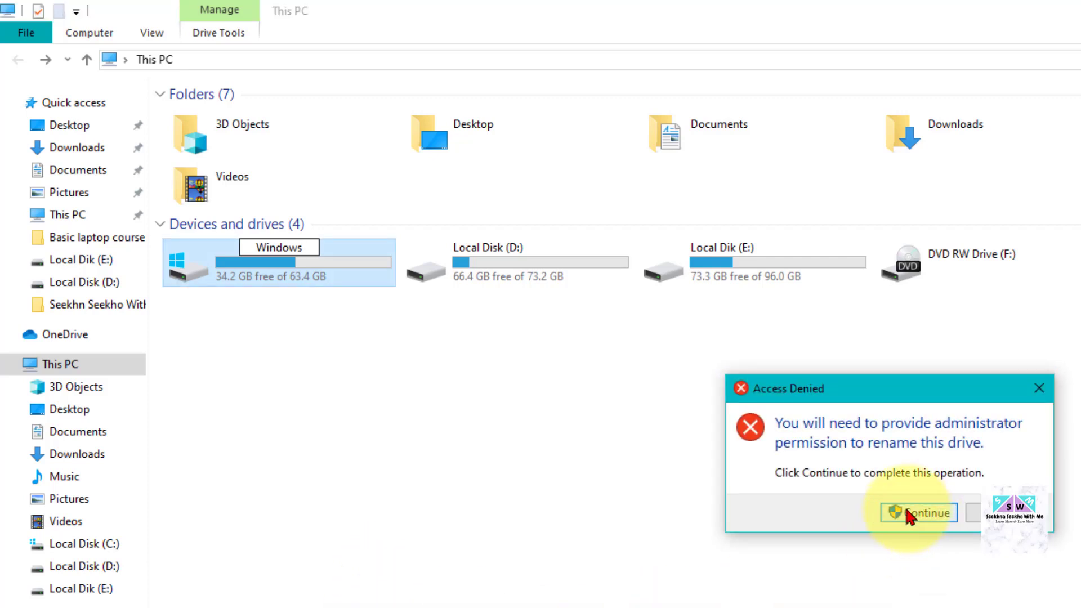
pyautogui.click(908, 513)
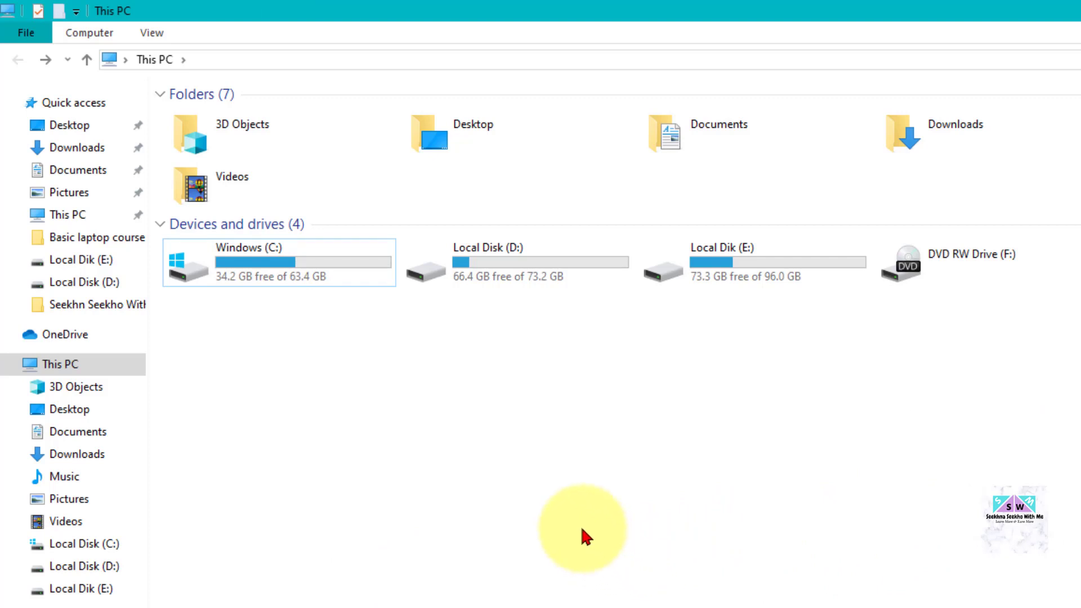
# Rename the D: drive as "Youtube Channel", granting administrator permission for the change.
pyautogui.click(529, 269)
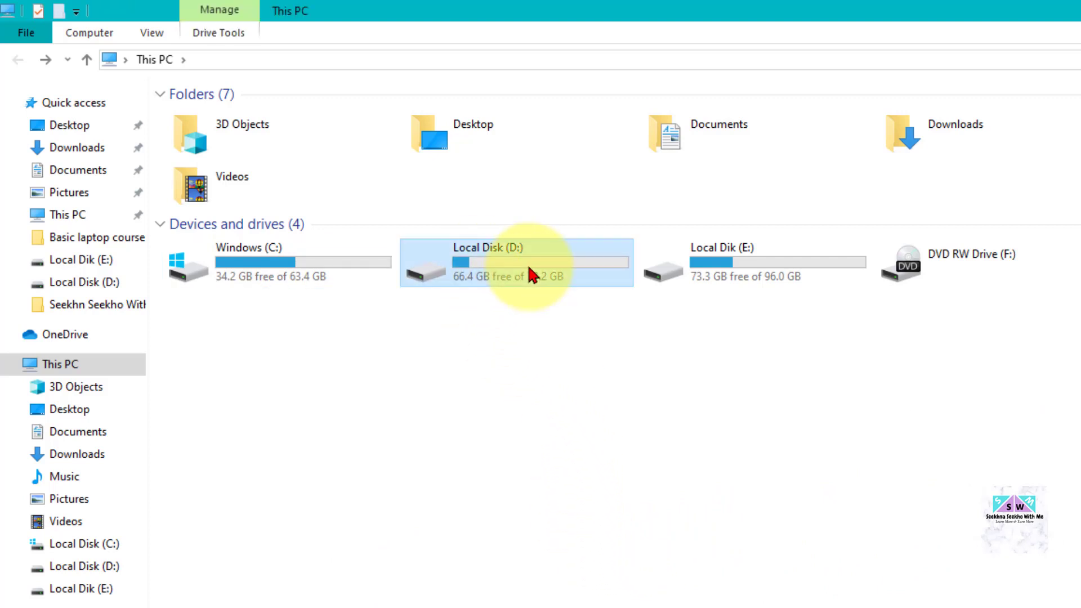
pyautogui.rightClick(529, 269)
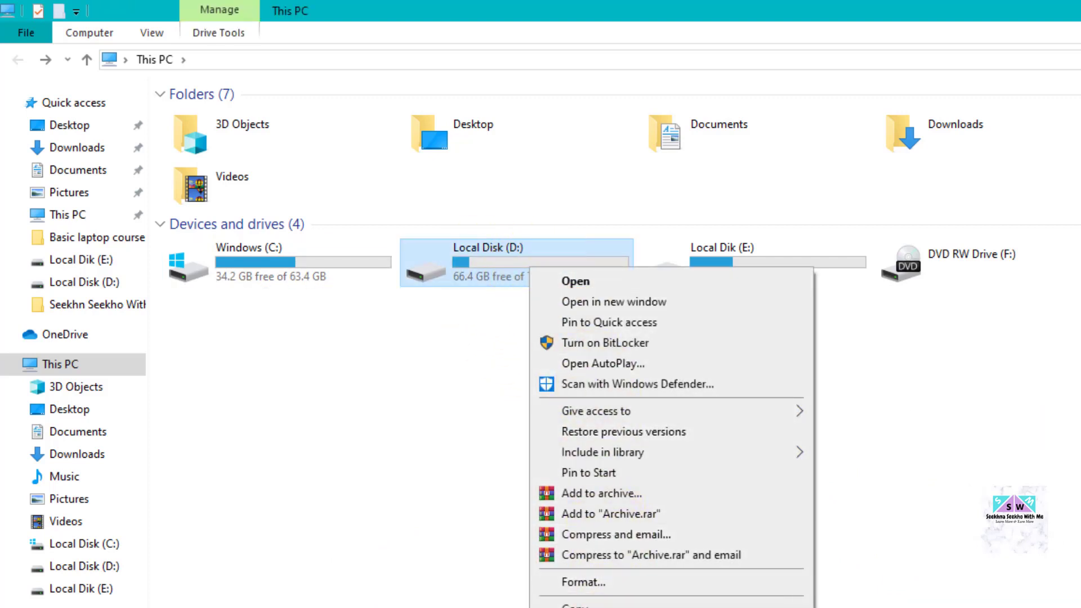
pyautogui.press('m')
pyautogui.press('BackSpace')
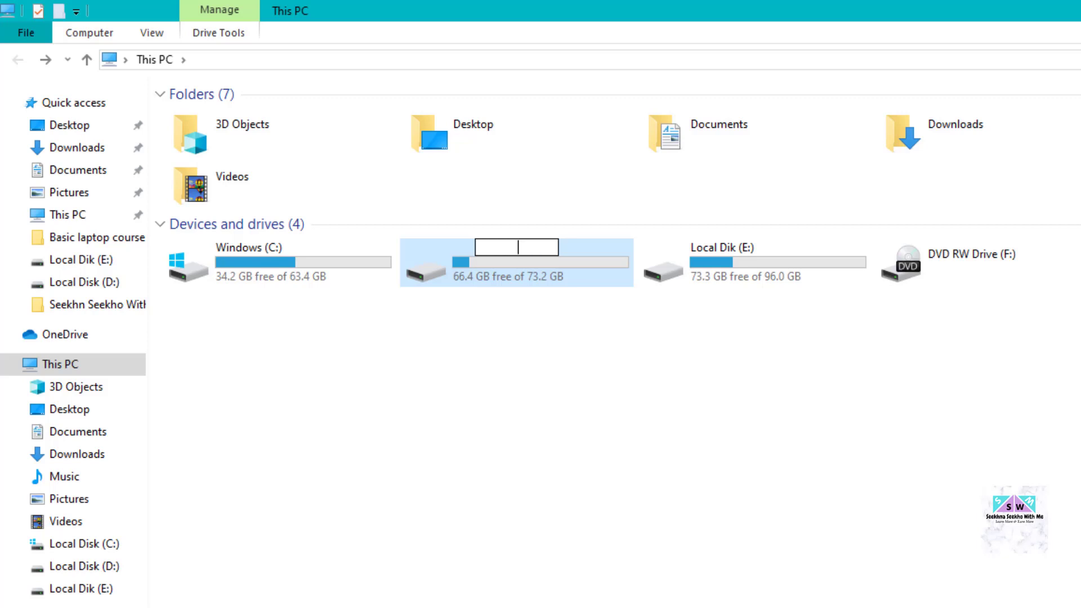
pyautogui.write('Yo')
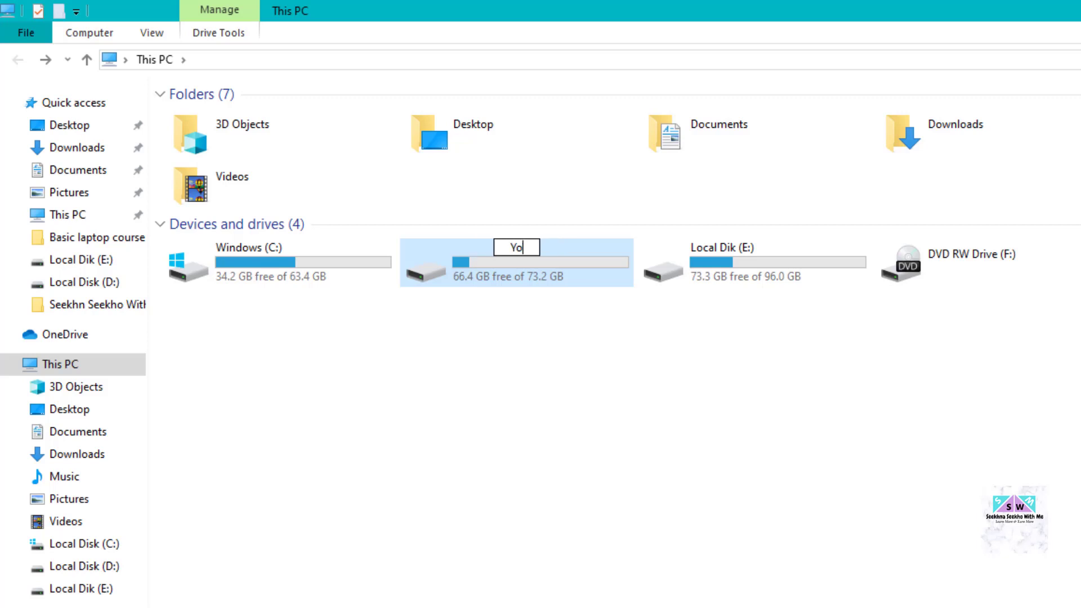
pyautogui.write('utub')
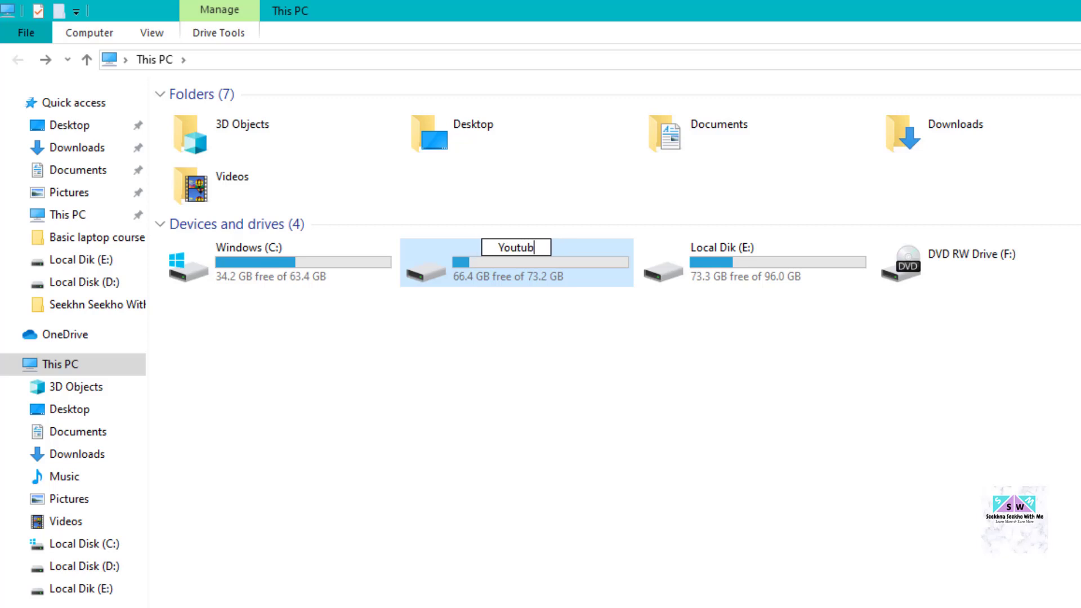
pyautogui.write('e Channel')
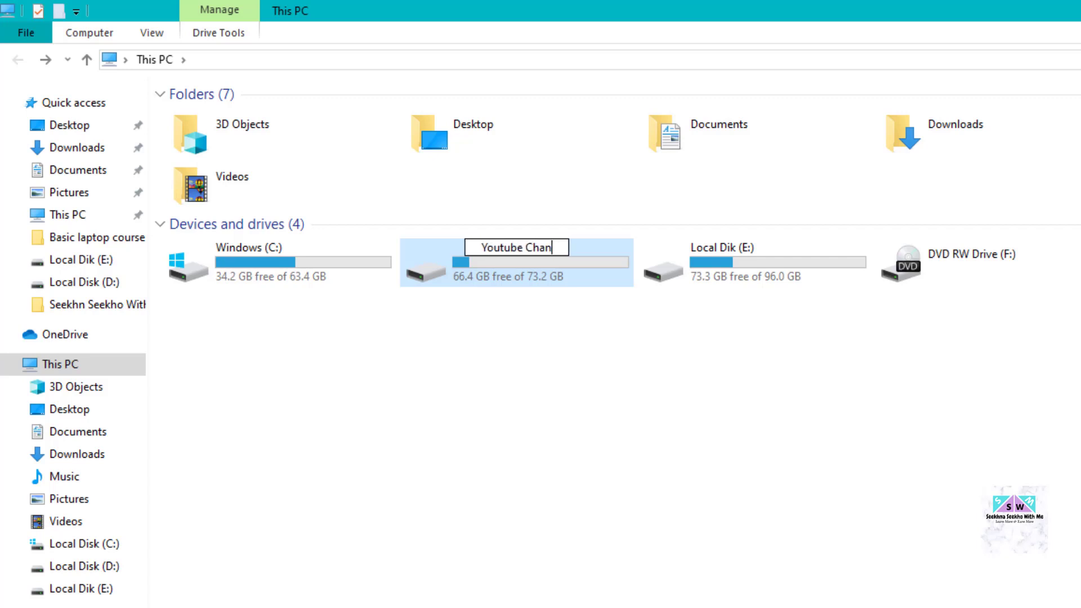
pyautogui.click(596, 510)
pyautogui.click(912, 511)
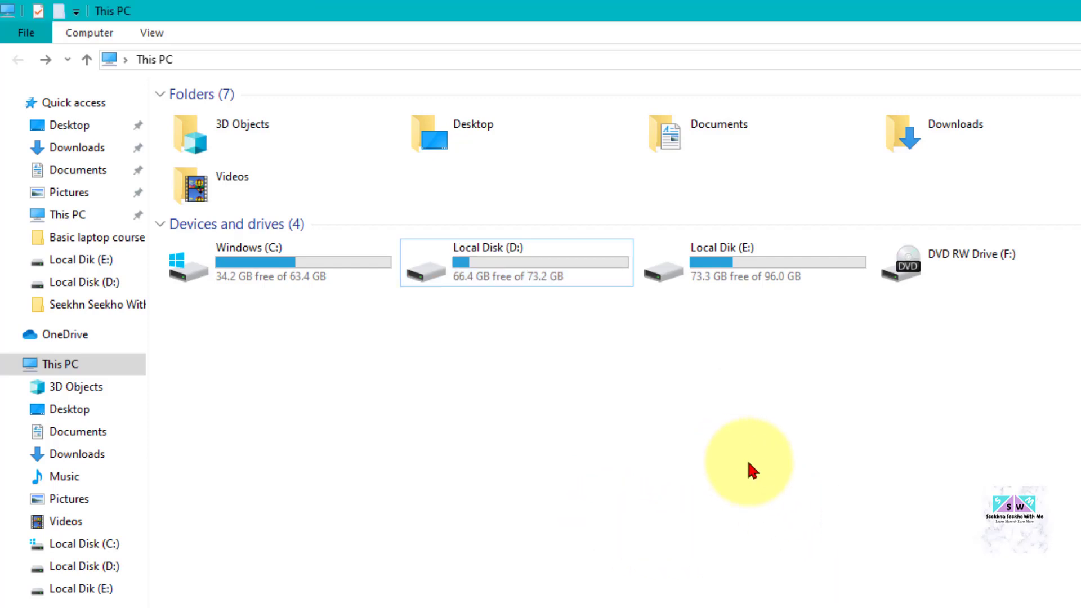
# Rename the E: drive as "Prog / Softwares" with administrator permission, and close the This PC window.
pyautogui.rightClick(756, 278)
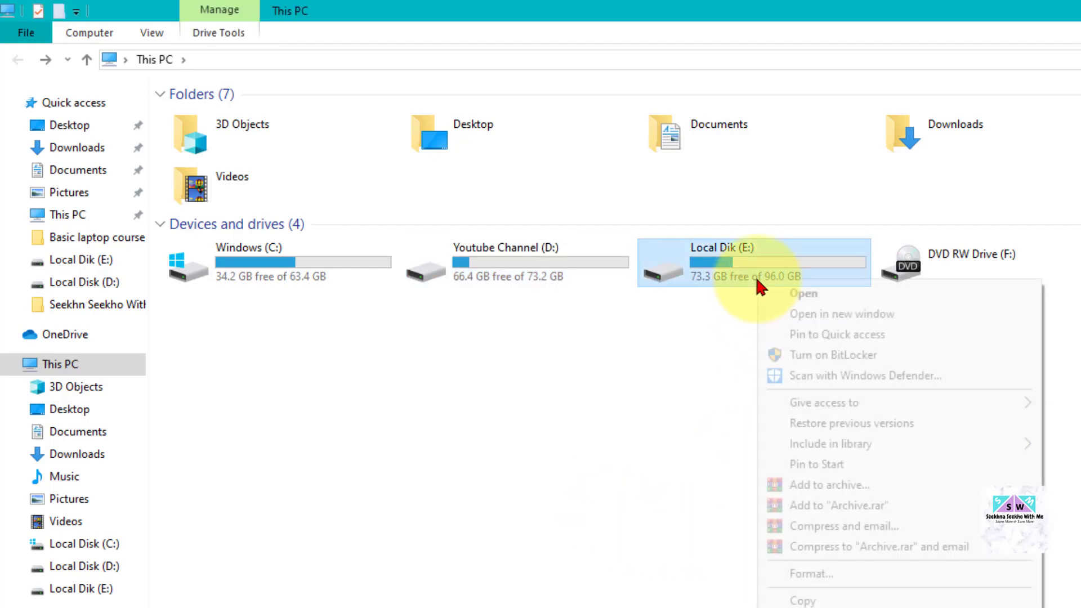
pyautogui.press('m')
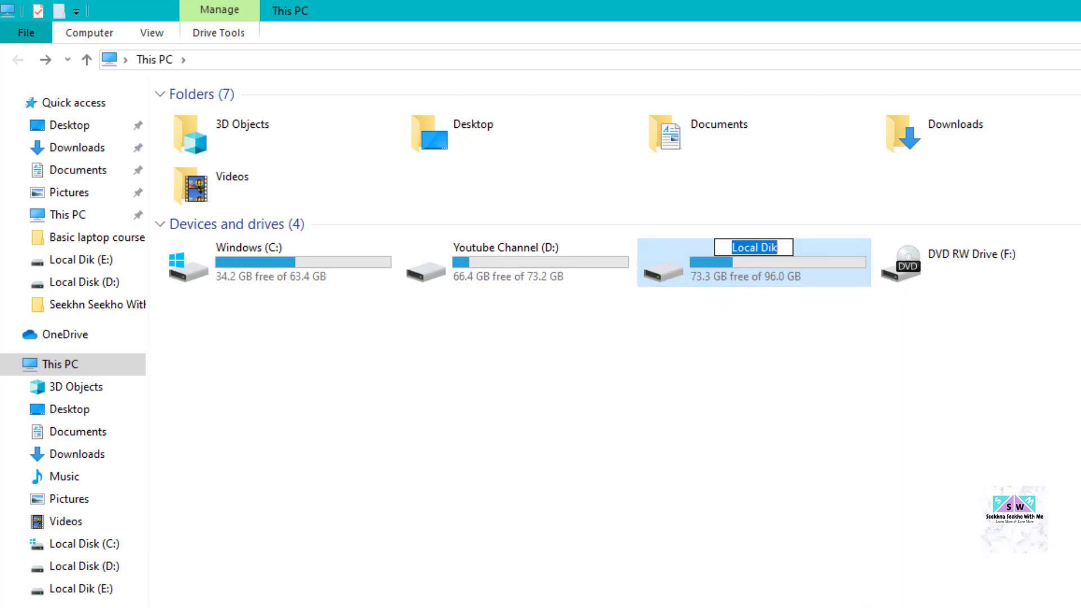
pyautogui.press('BackSpace')
pyautogui.write('Prog /')
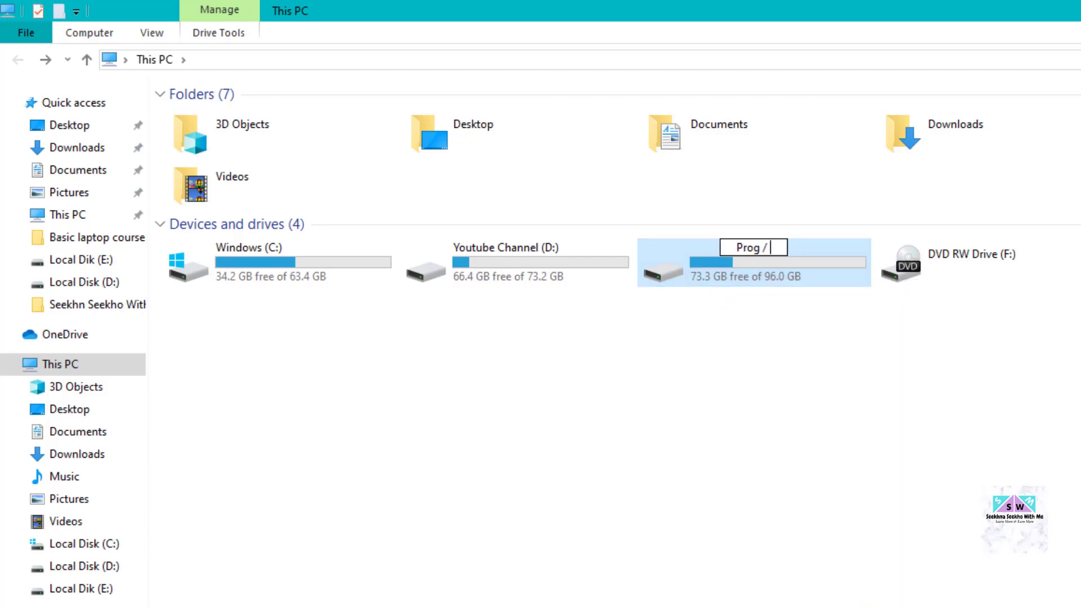
pyautogui.write(' Sof')
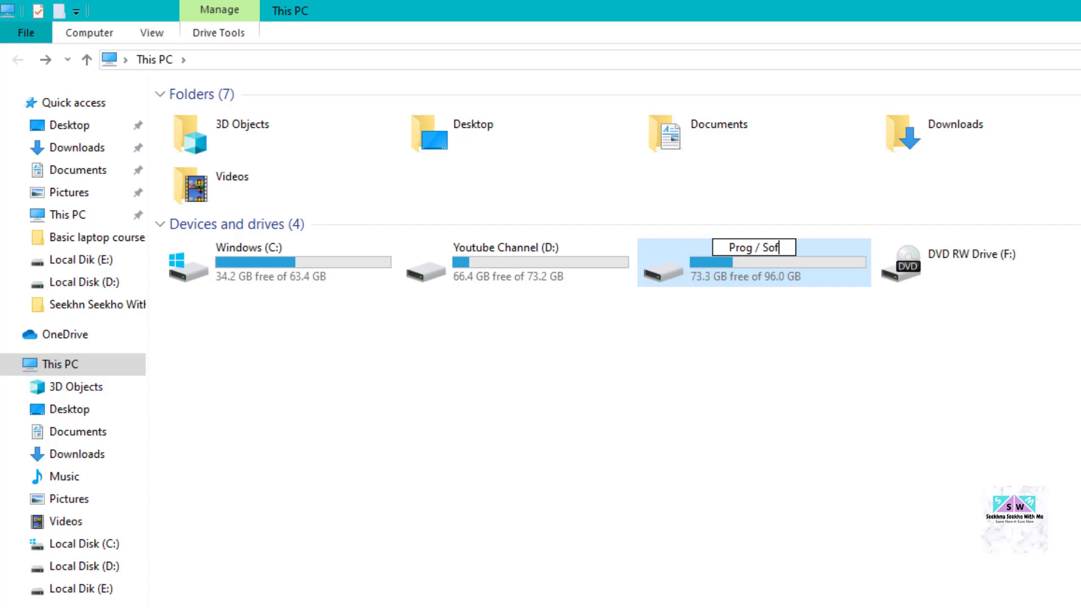
pyautogui.write('twares')
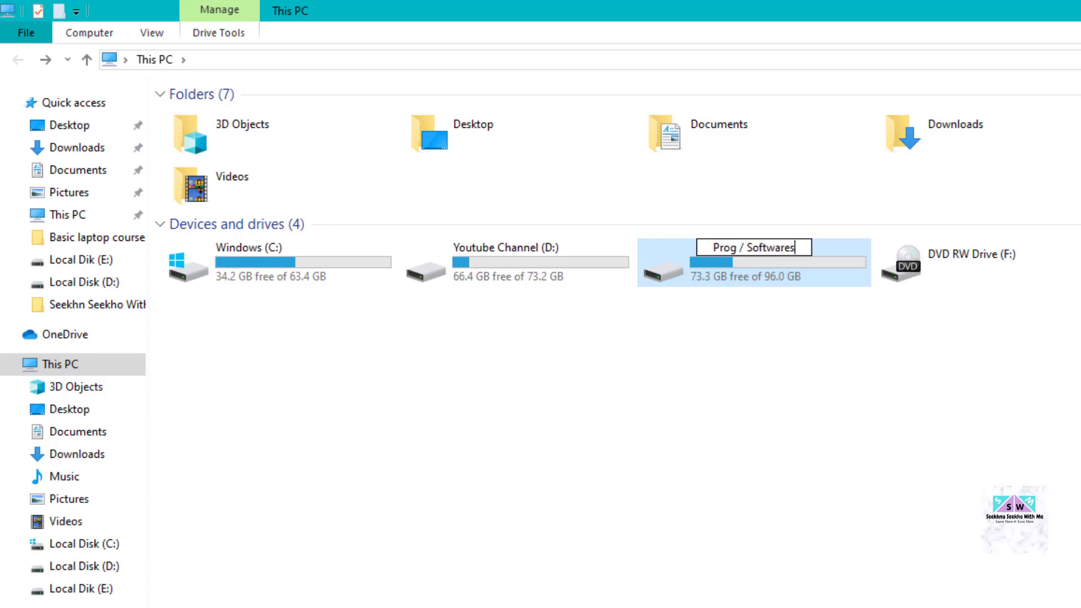
pyautogui.press('Return')
pyautogui.click(937, 522)
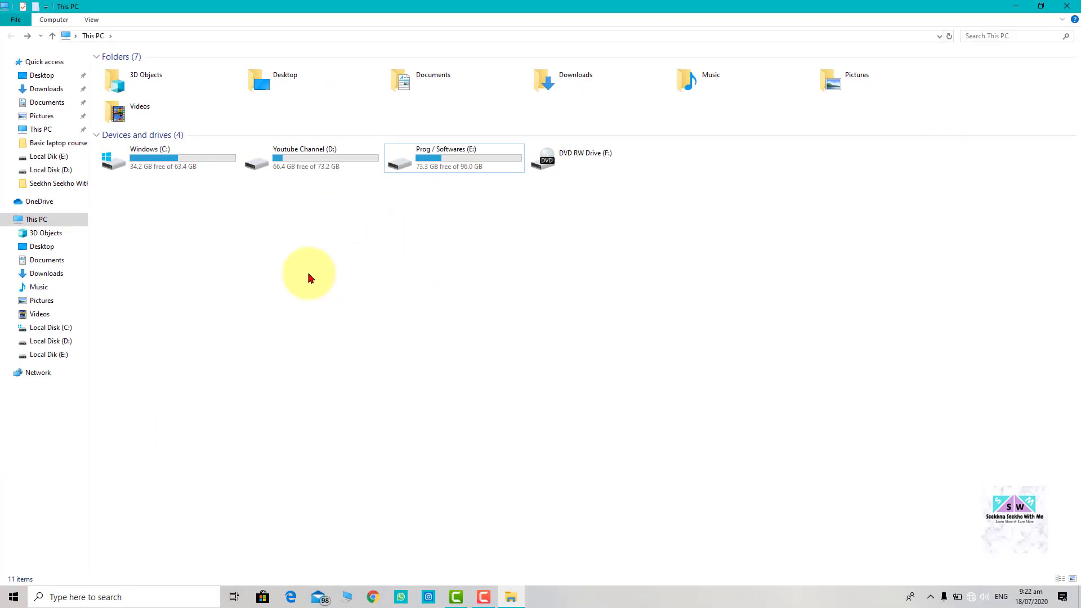
pyautogui.click(1068, 6)
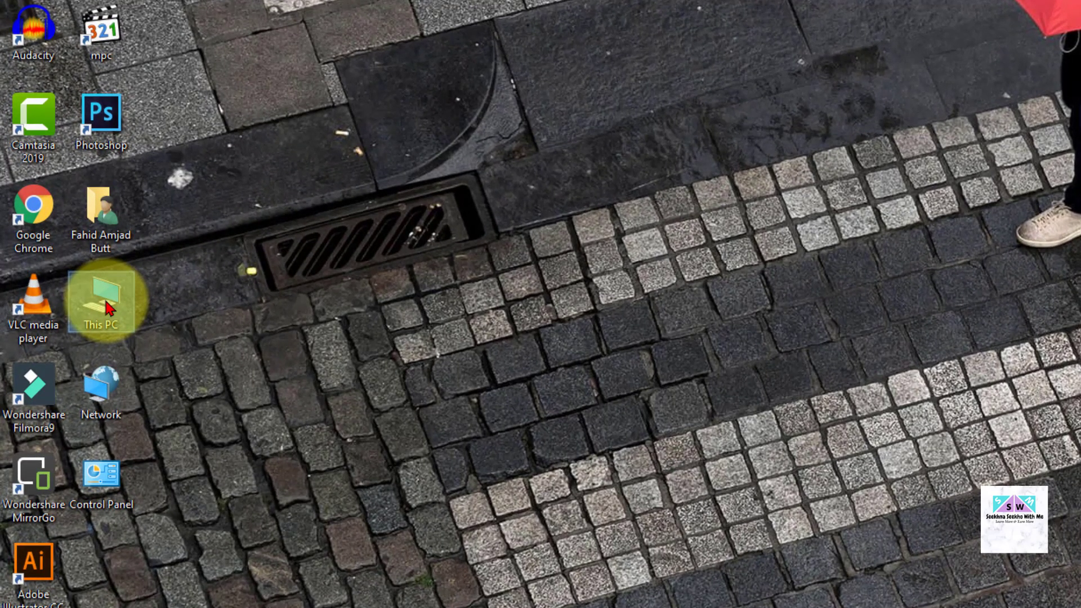
# View the commands available for the This PC desktop icon without choosing one.
pyautogui.click(109, 309)
pyautogui.rightClick(110, 309)
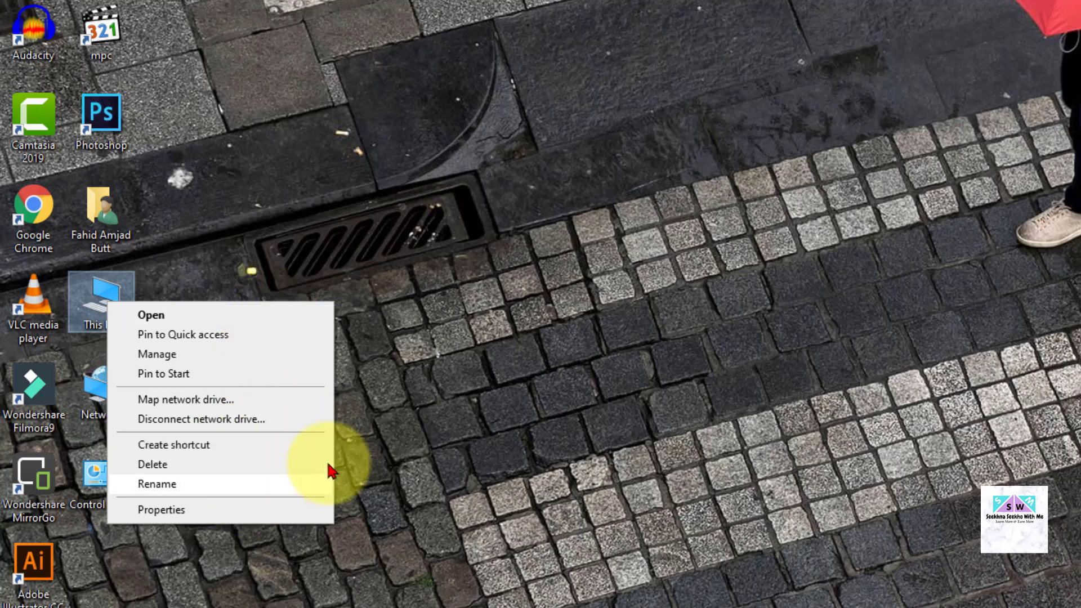
pyautogui.click(498, 251)
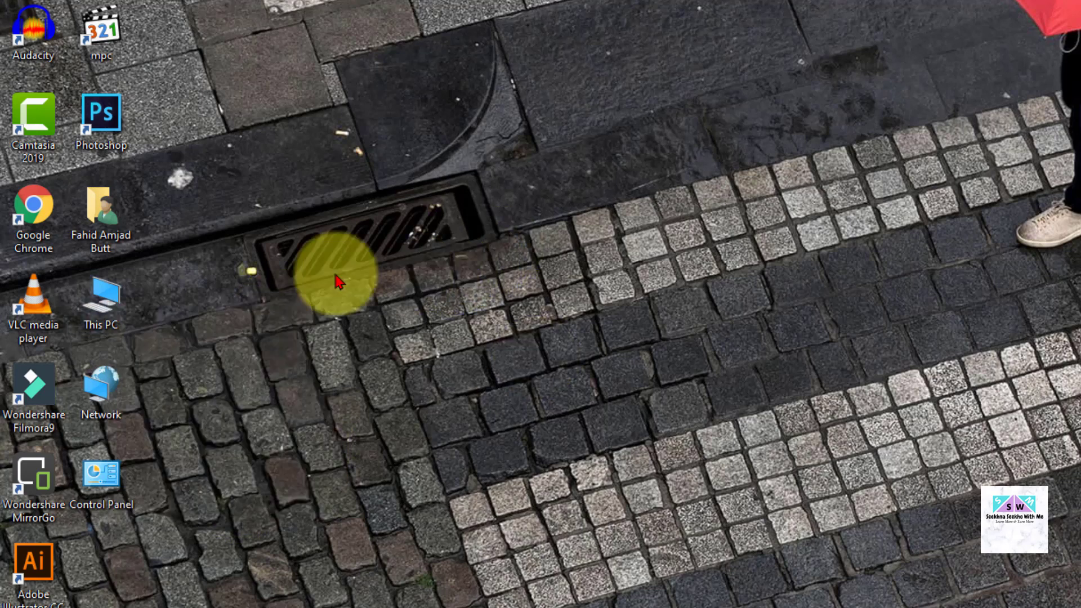
pyautogui.doubleClick(107, 314)
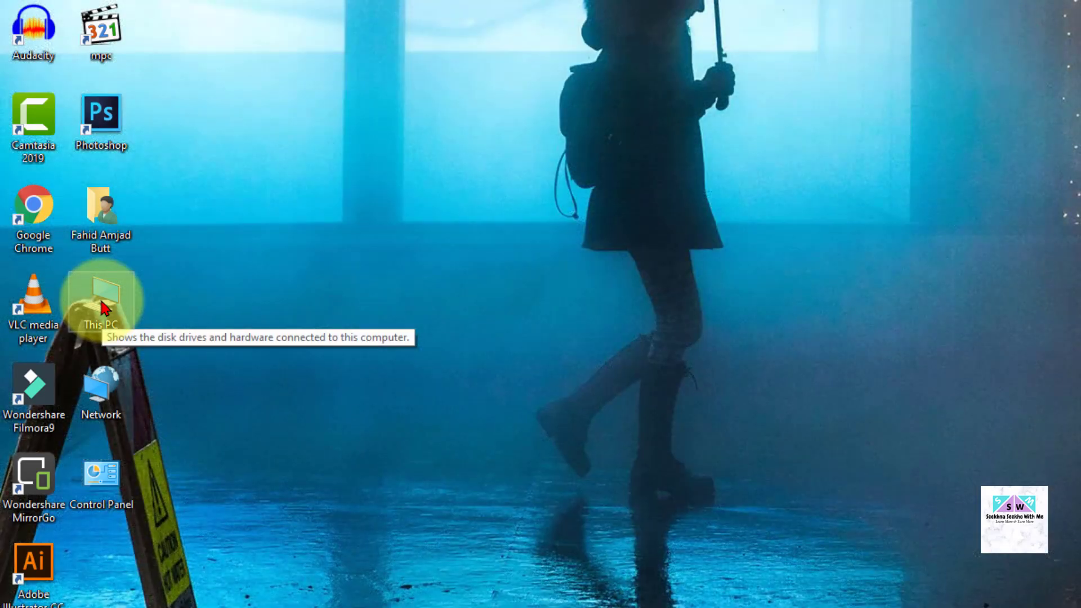
pyautogui.doubleClick(104, 307)
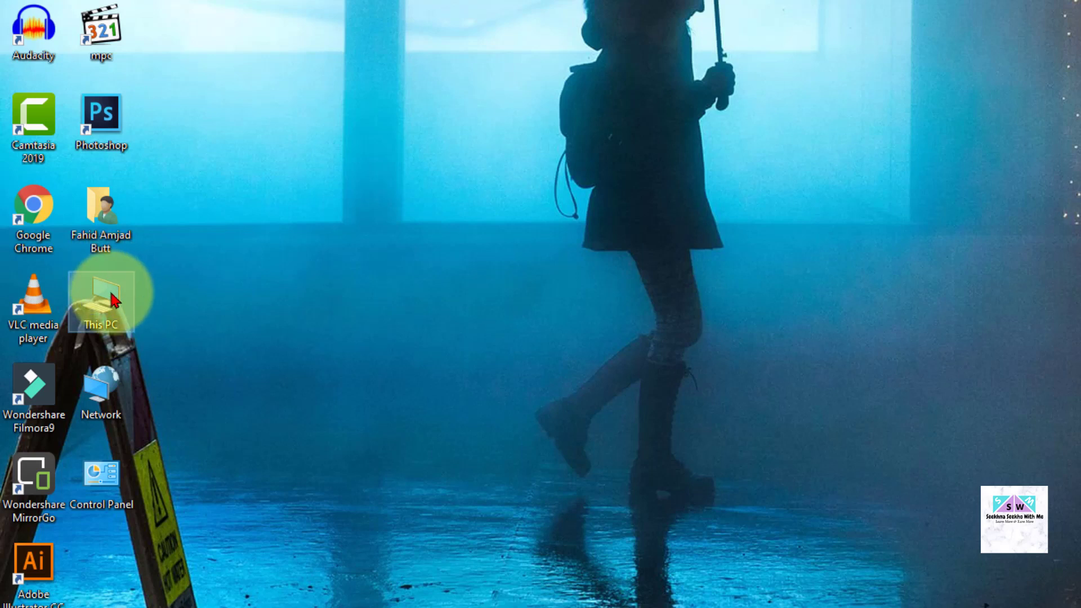
# Open the properties of This PC, view the system information and computer name settings, and close them without changes.
pyautogui.rightClick(112, 298)
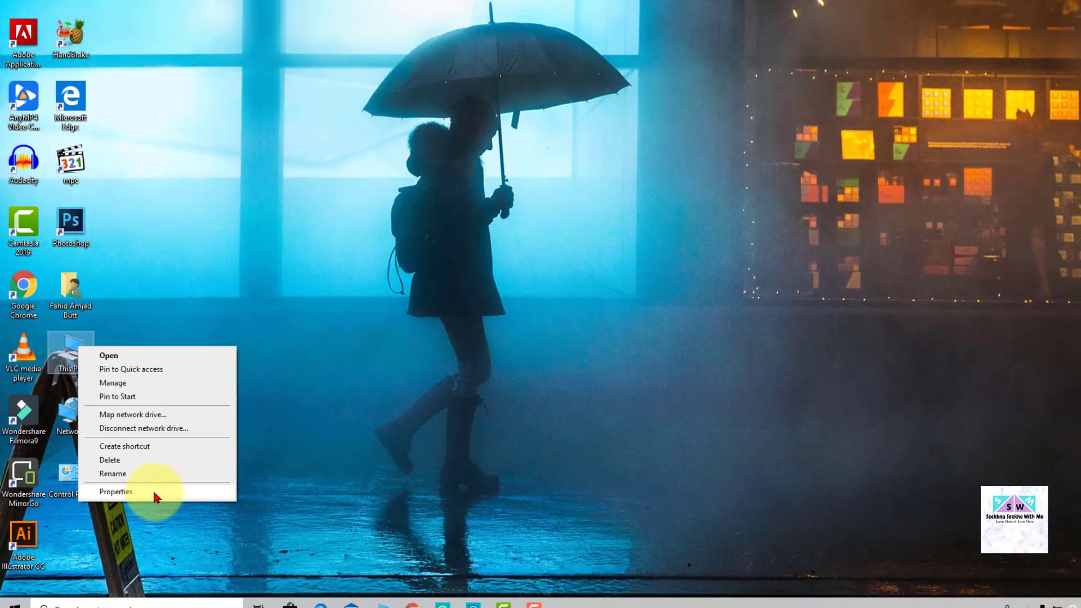
pyautogui.click(221, 507)
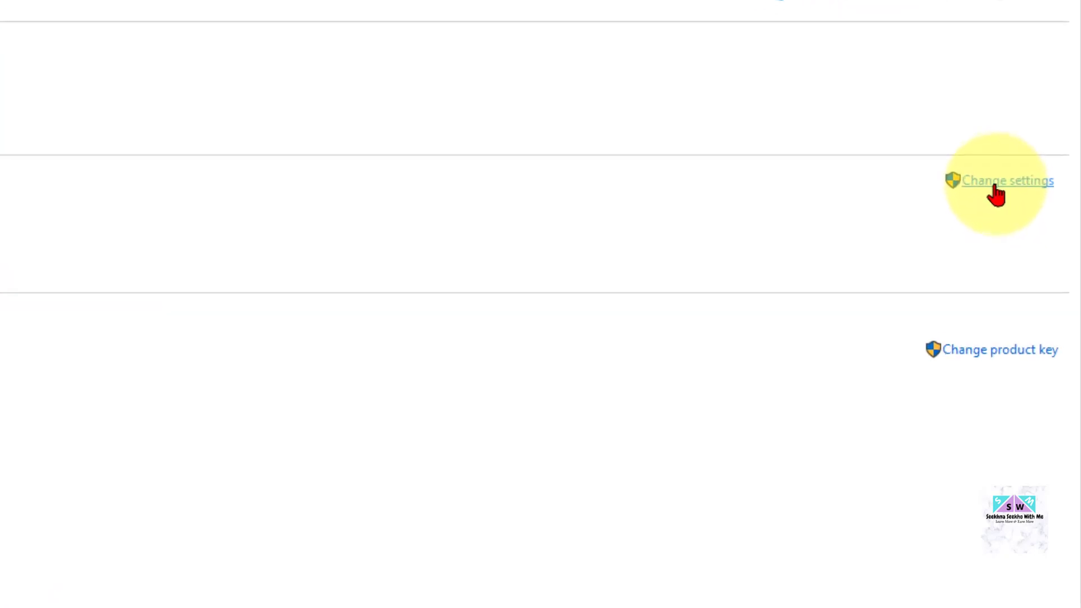
pyautogui.click(1031, 205)
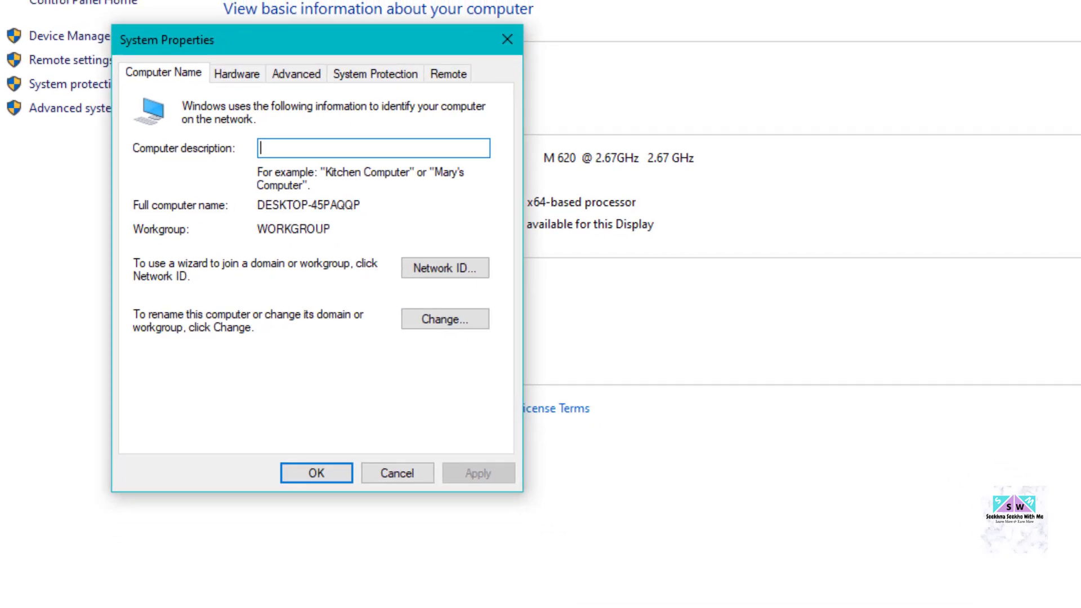
pyautogui.click(316, 473)
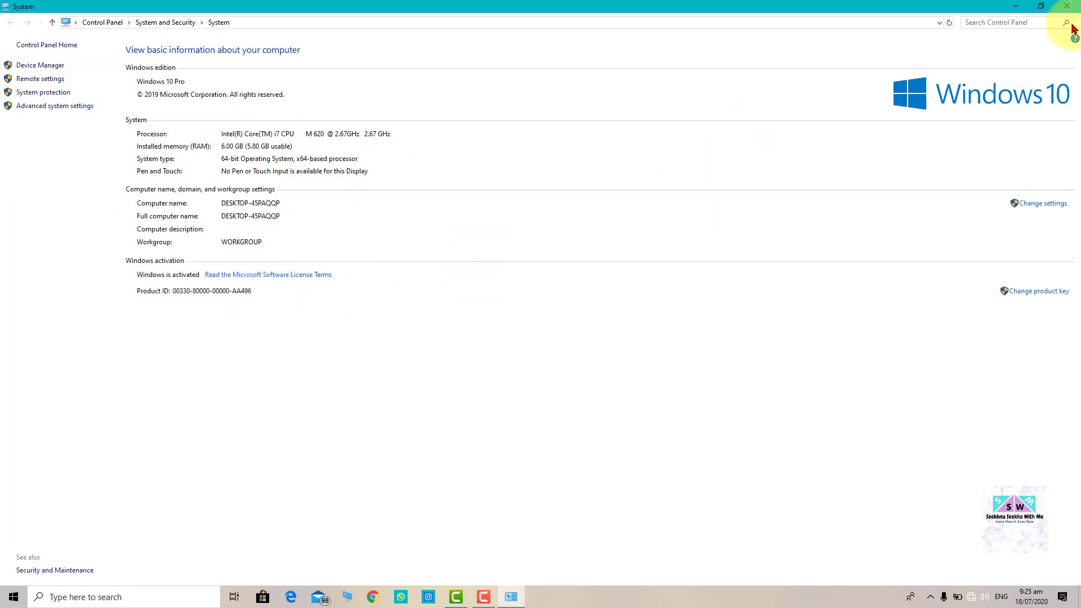
pyautogui.click(1066, 6)
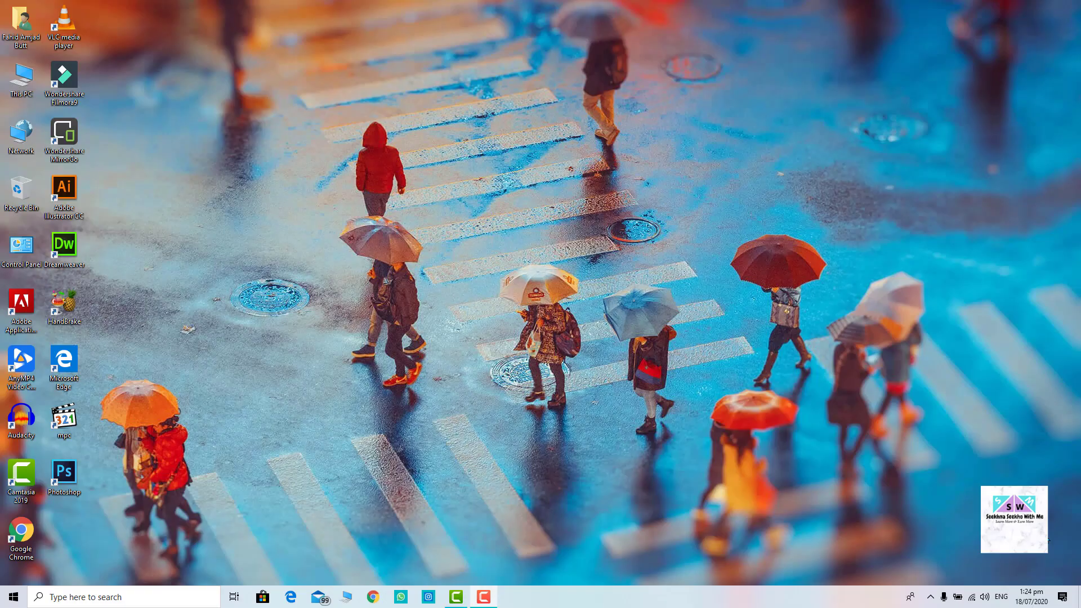